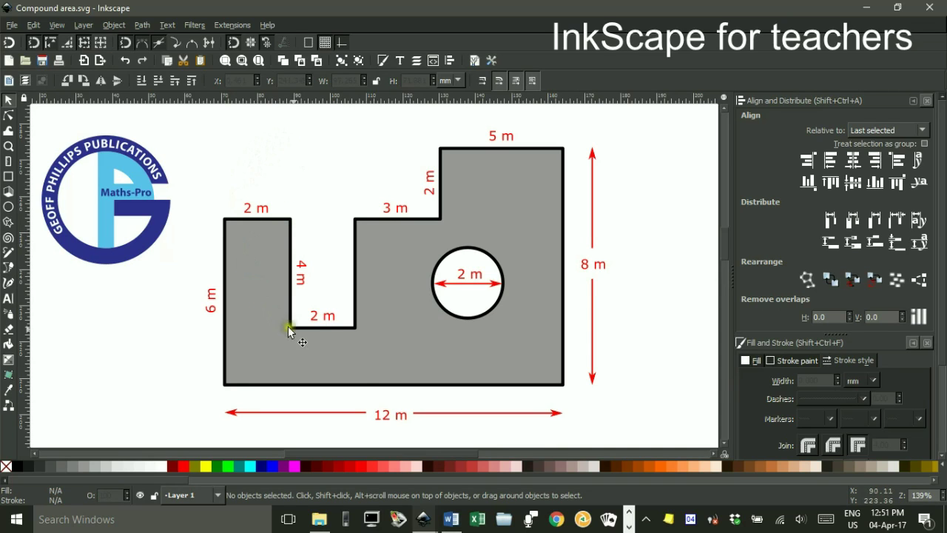
Step: Switch to the New document 6 window and draw a large rectangle near the page centre
click(424, 518)
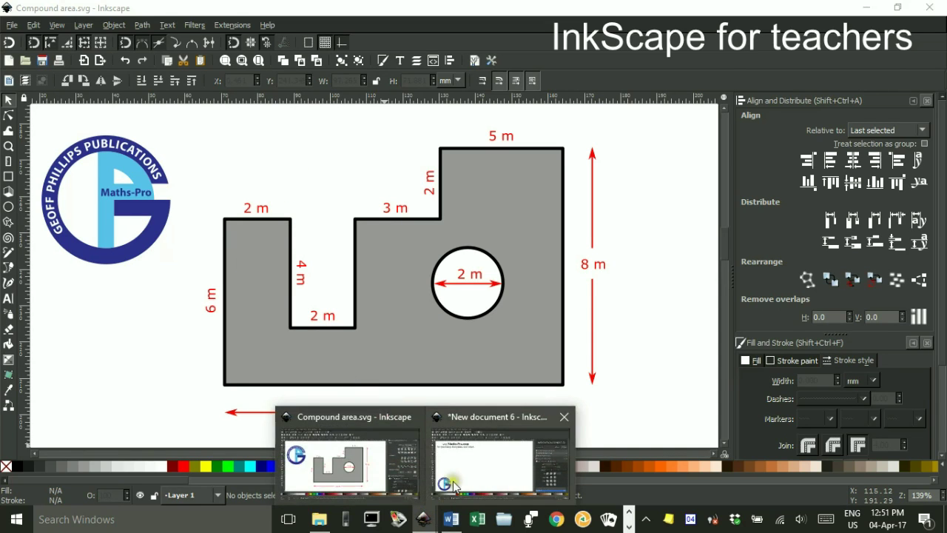
click(448, 492)
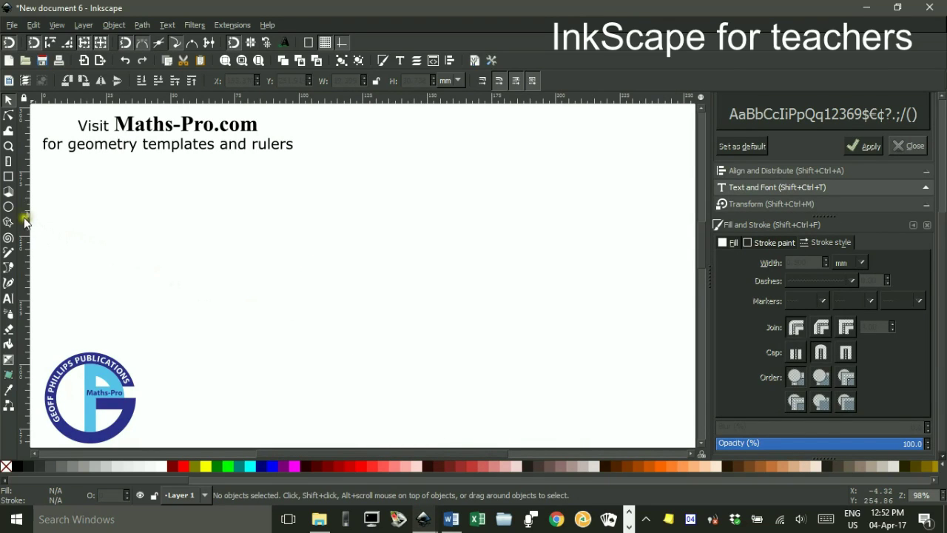
click(8, 178)
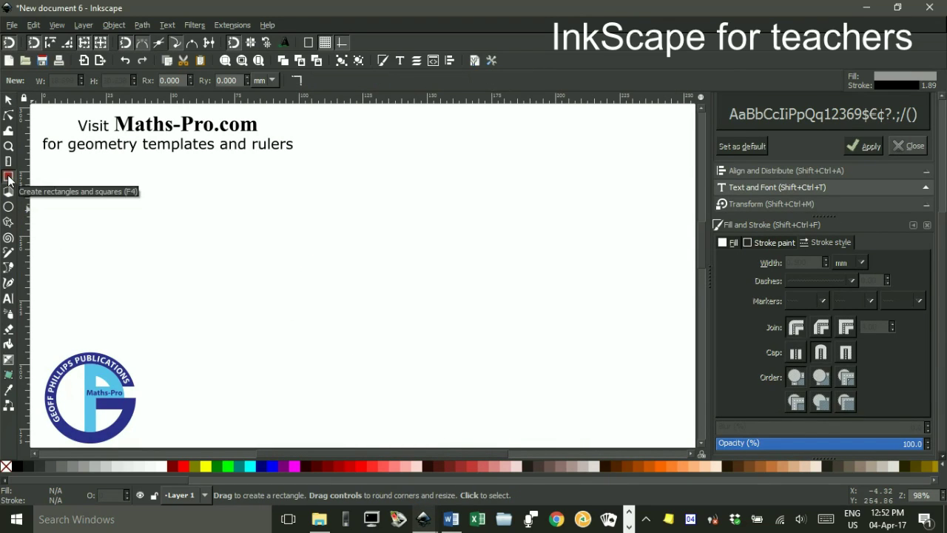
mouse_move(257, 227)
mouse_down()
mouse_move(292, 292)
mouse_move(556, 394)
mouse_move(524, 390)
mouse_up()
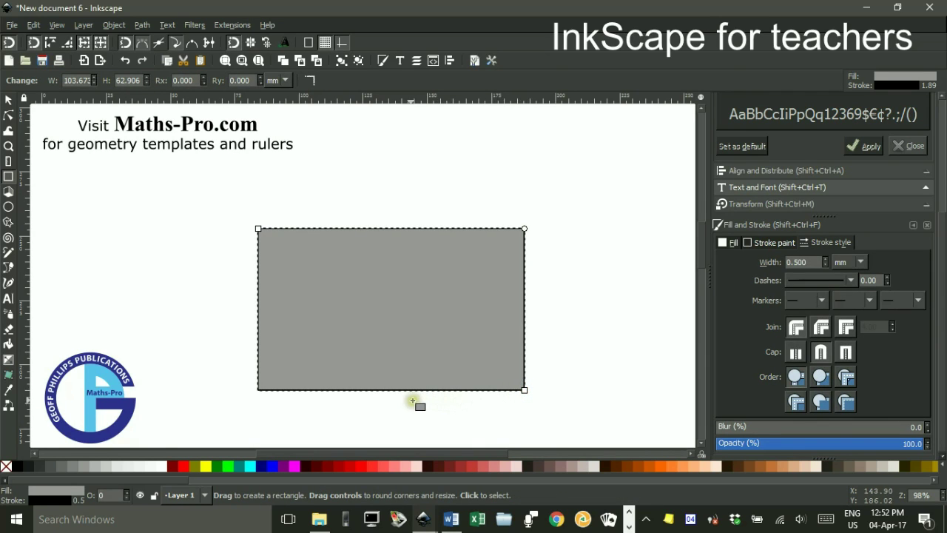
Step: Give the rectangle a grey fill and a black outline, then deselect it
click(183, 464)
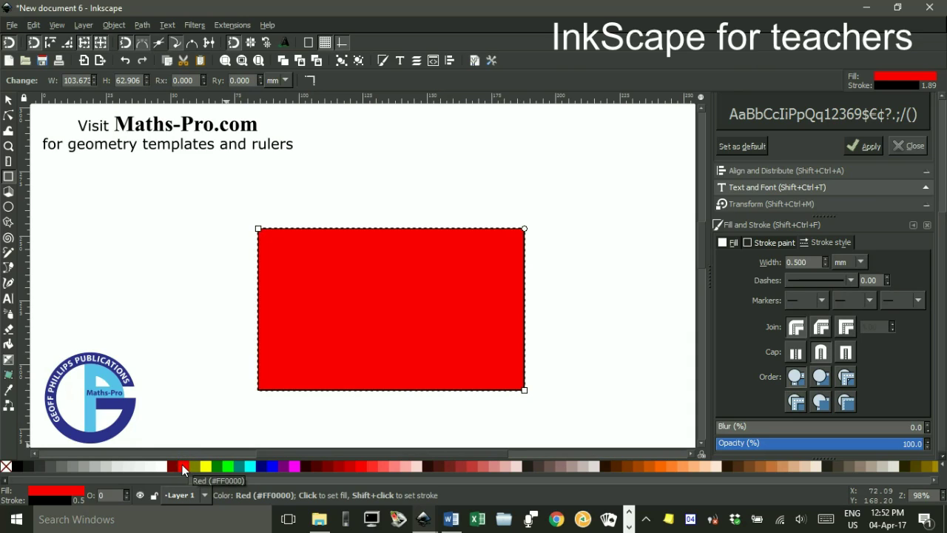
click(80, 463)
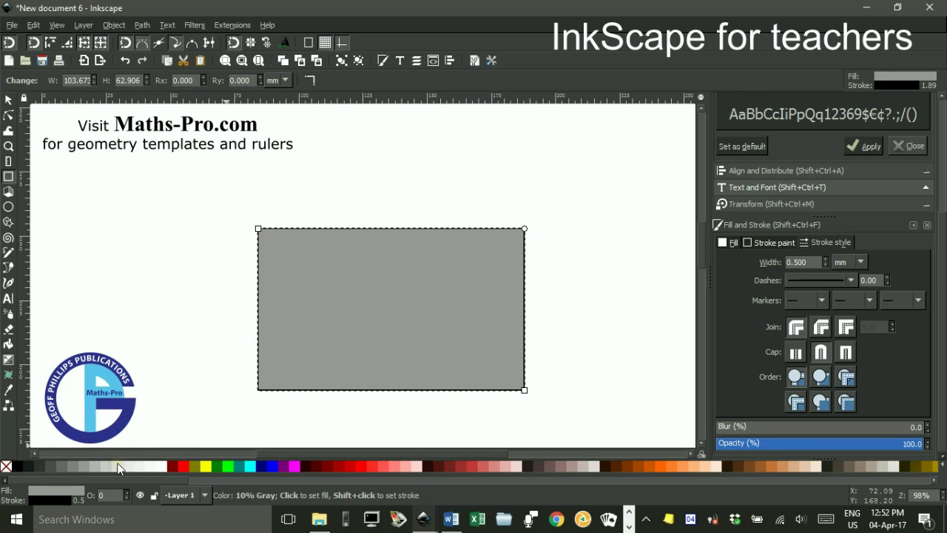
shift+click(183, 466)
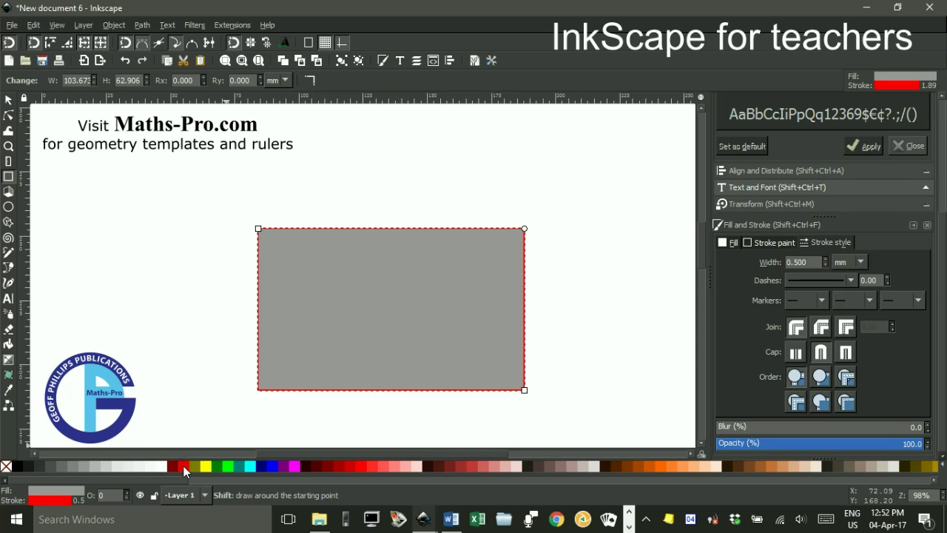
shift+click(16, 466)
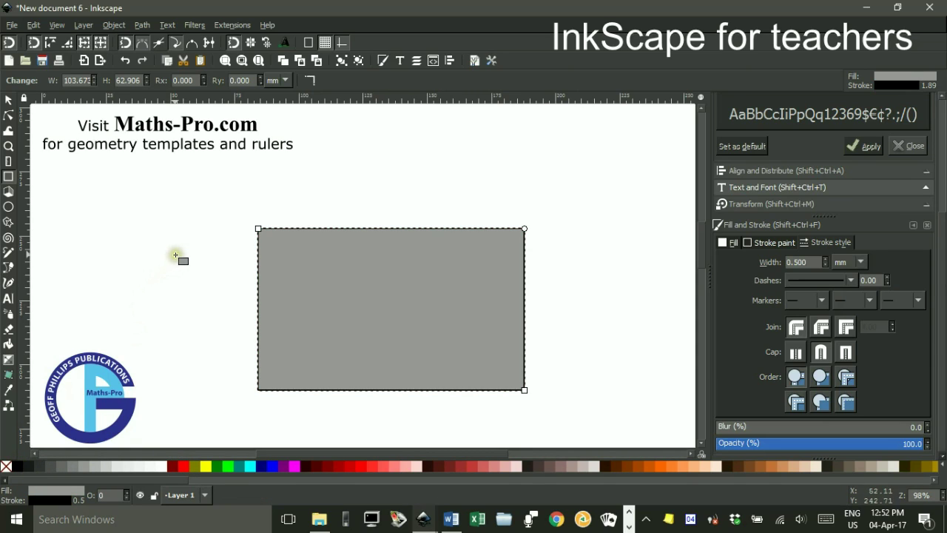
click(8, 100)
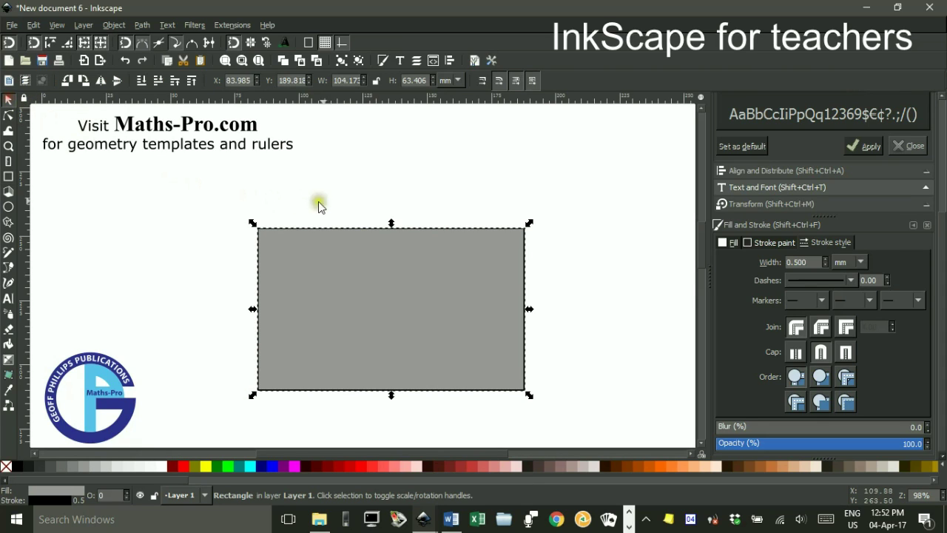
click(391, 197)
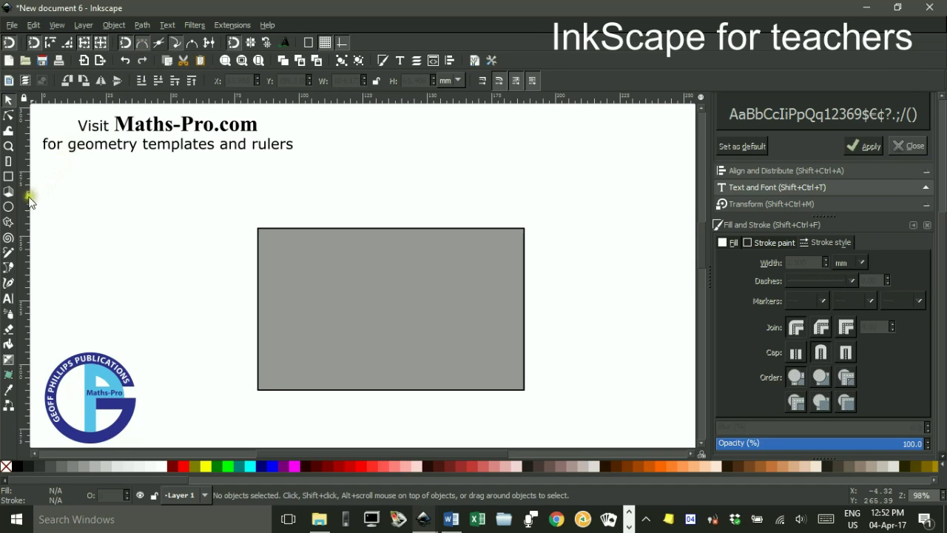
Step: Draw a small rectangle on the big one's top-right end and union them into one stepped shape
click(6, 178)
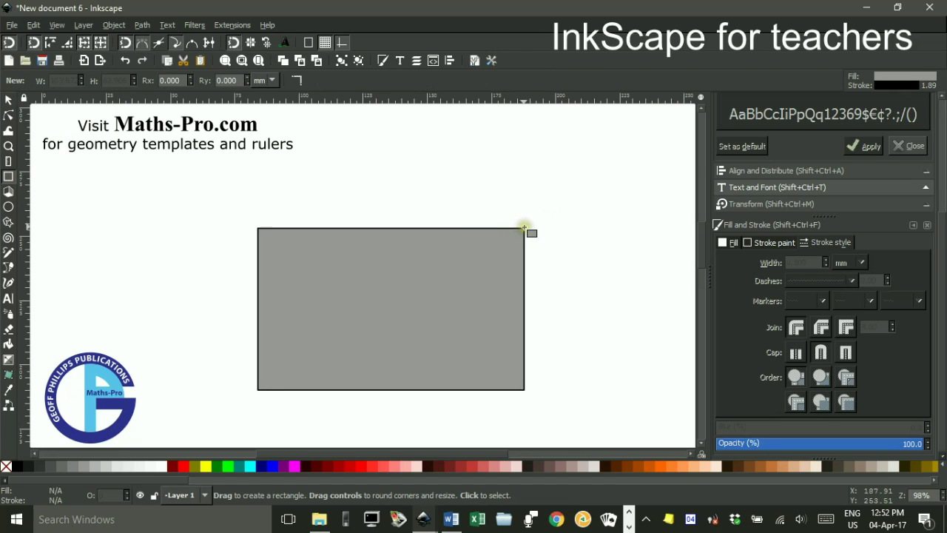
mouse_move(523, 228)
mouse_down()
mouse_move(520, 185)
mouse_move(503, 165)
mouse_move(422, 161)
mouse_up()
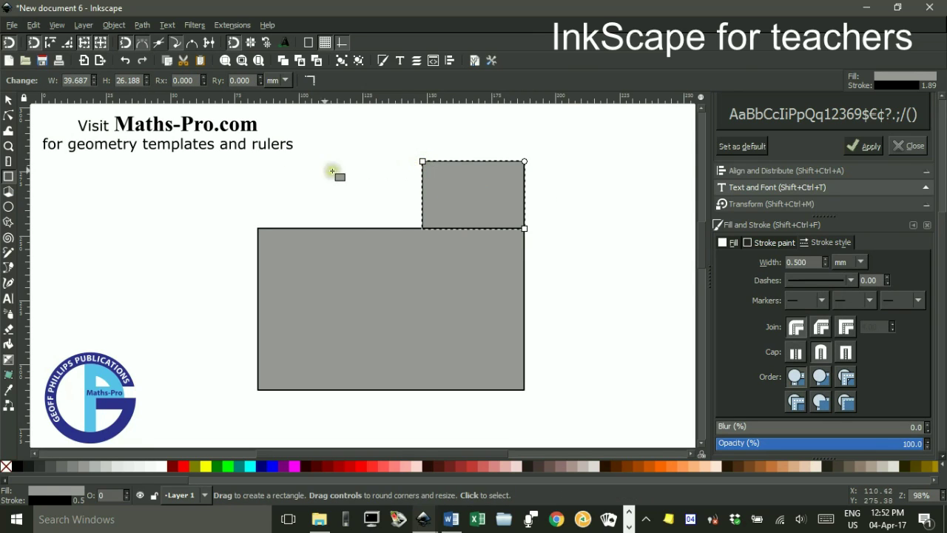
click(8, 100)
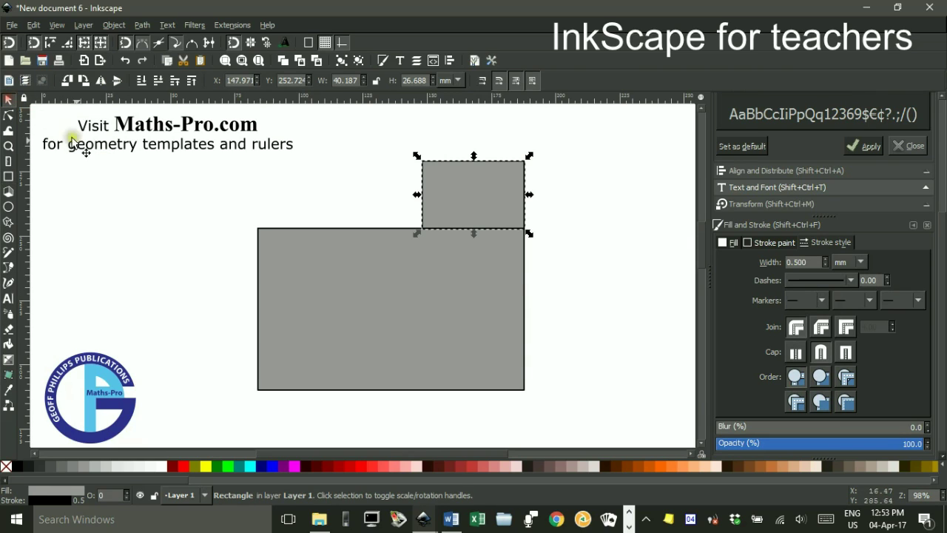
shift+click(393, 309)
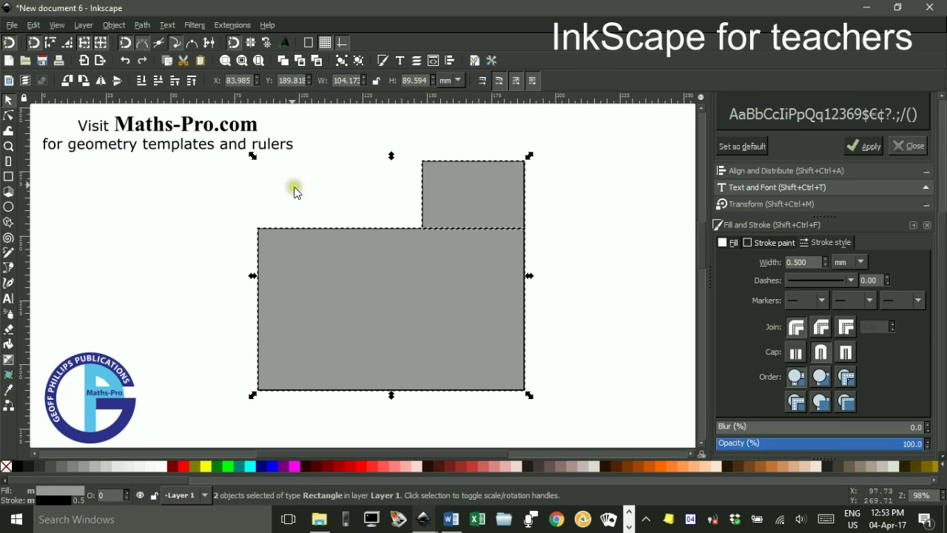
click(142, 26)
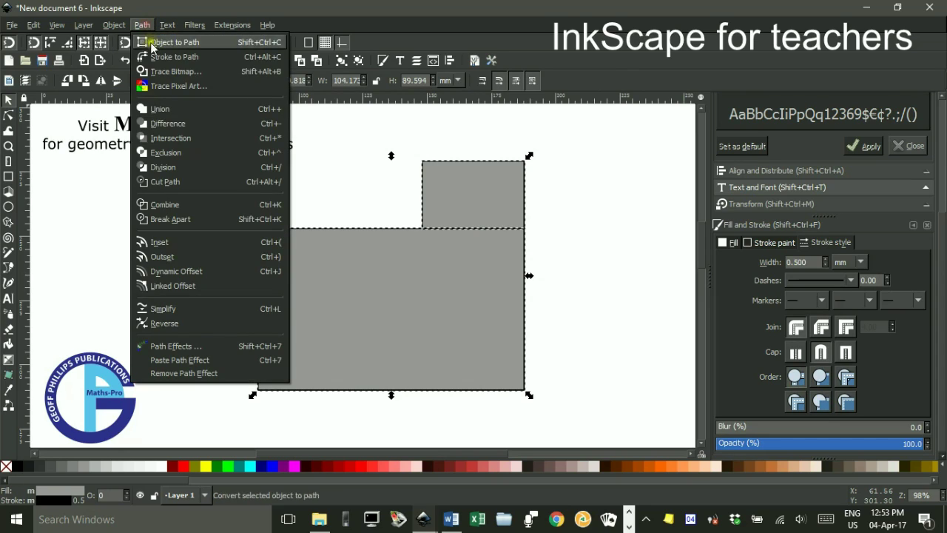
click(160, 111)
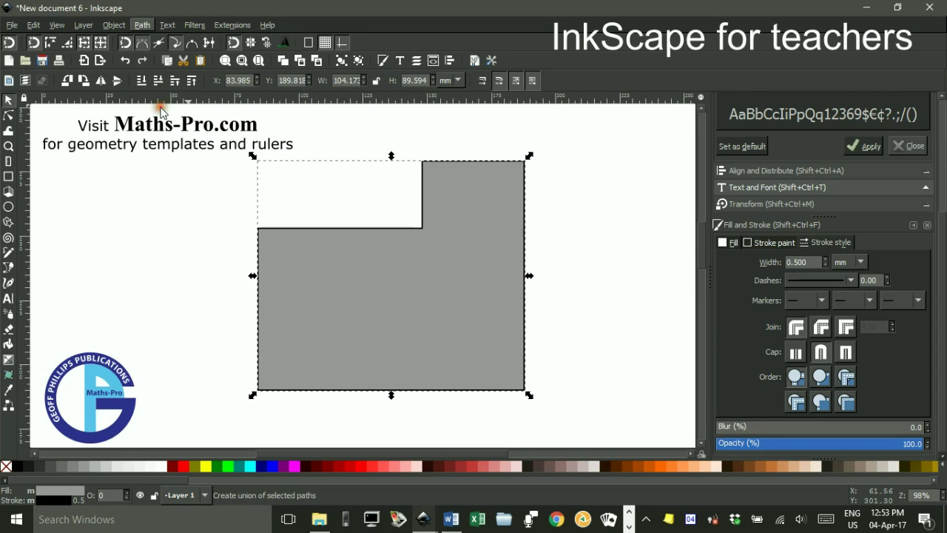
click(585, 254)
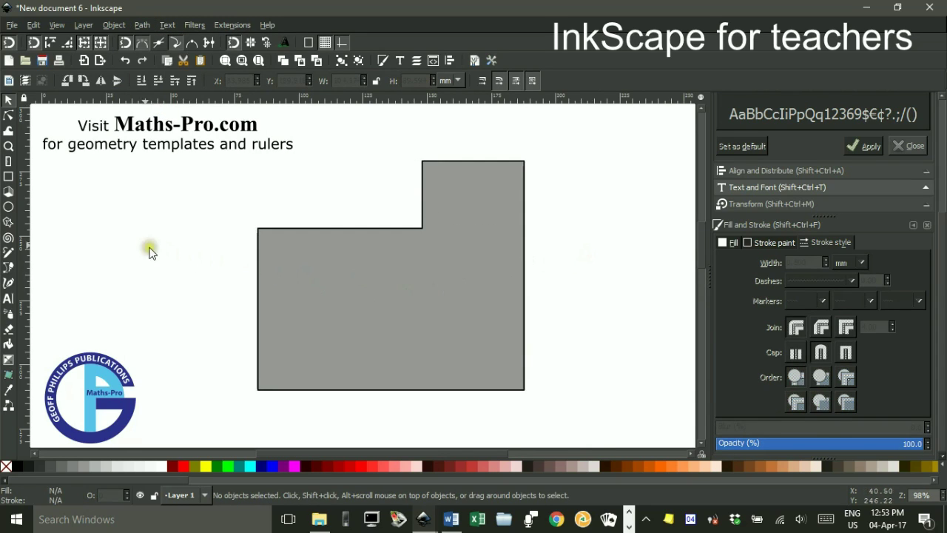
Step: Draw a notch rectangle at the top edge and subtract it with Path > Difference
click(8, 178)
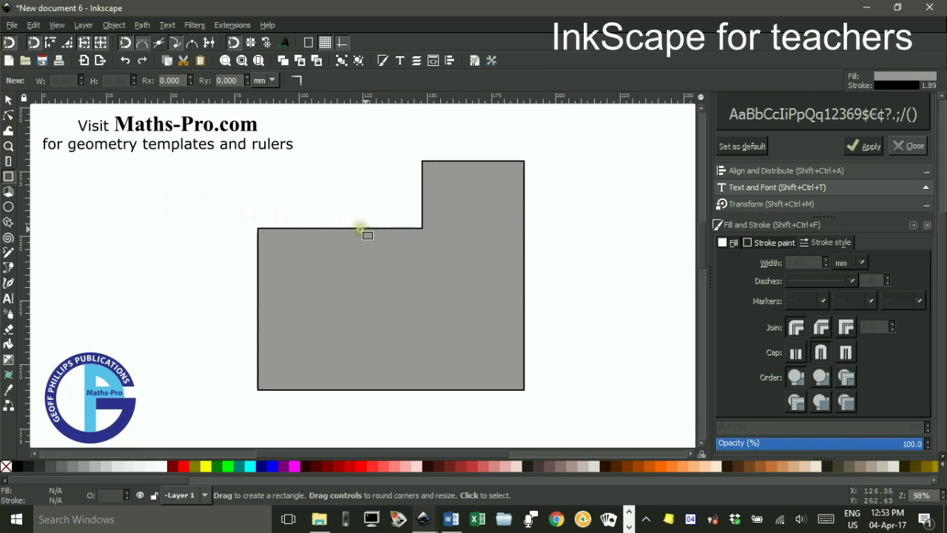
mouse_move(326, 228)
mouse_down()
mouse_move(346, 264)
mouse_move(384, 276)
mouse_move(384, 312)
mouse_up()
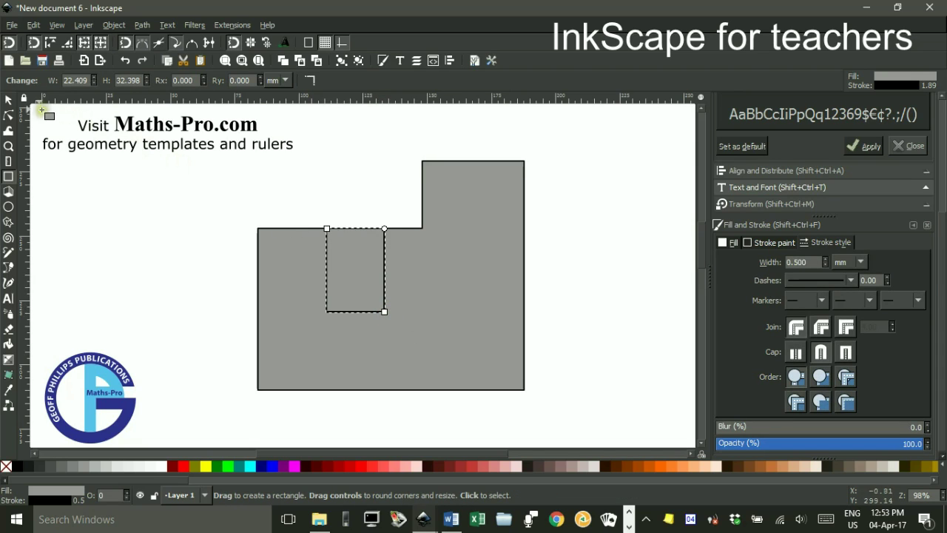
click(7, 101)
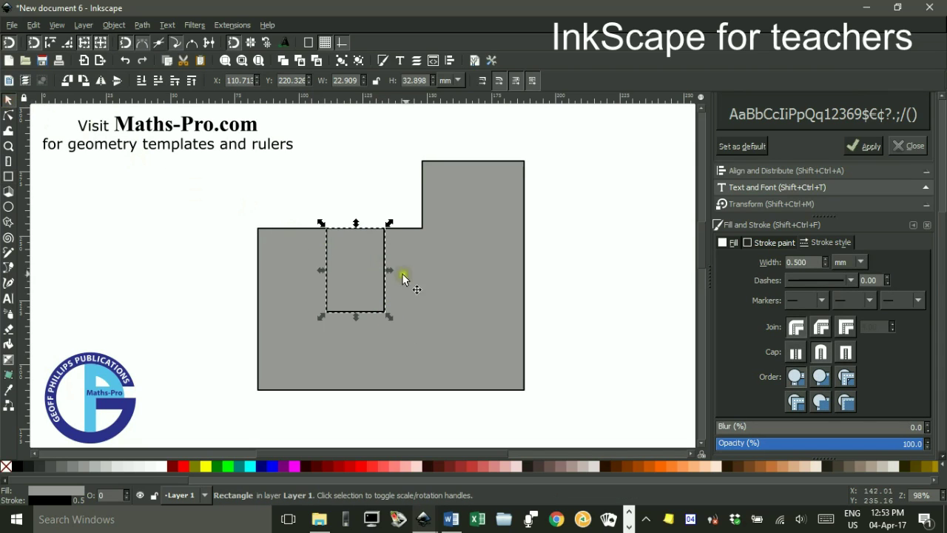
shift+click(471, 293)
click(144, 25)
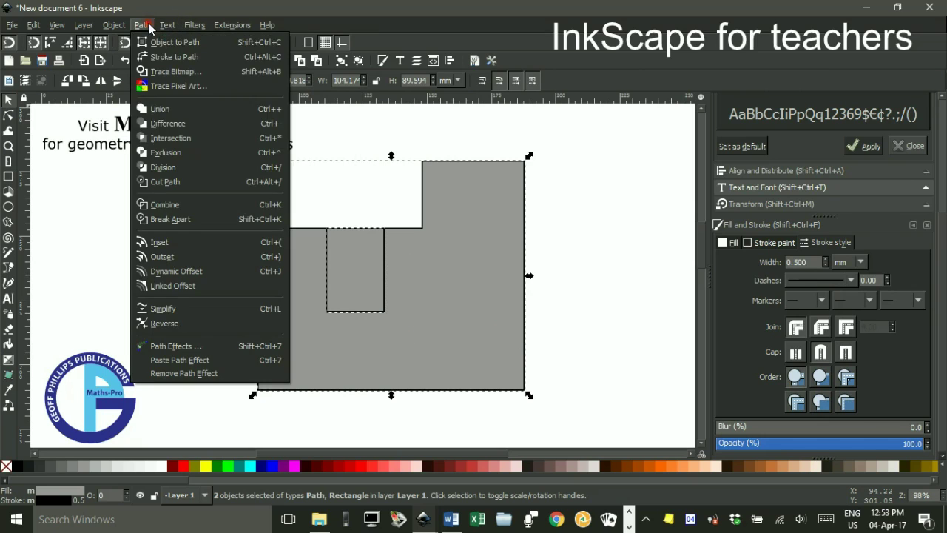
click(187, 126)
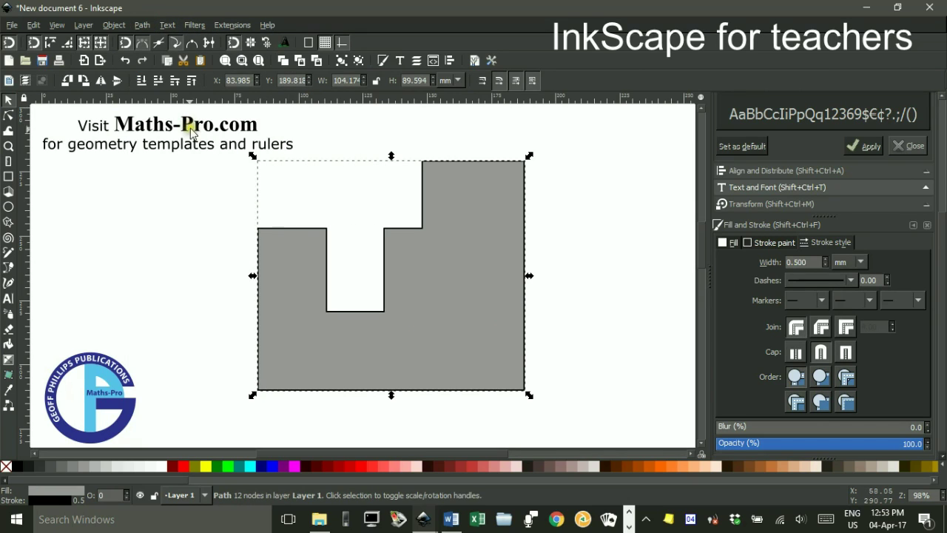
click(112, 189)
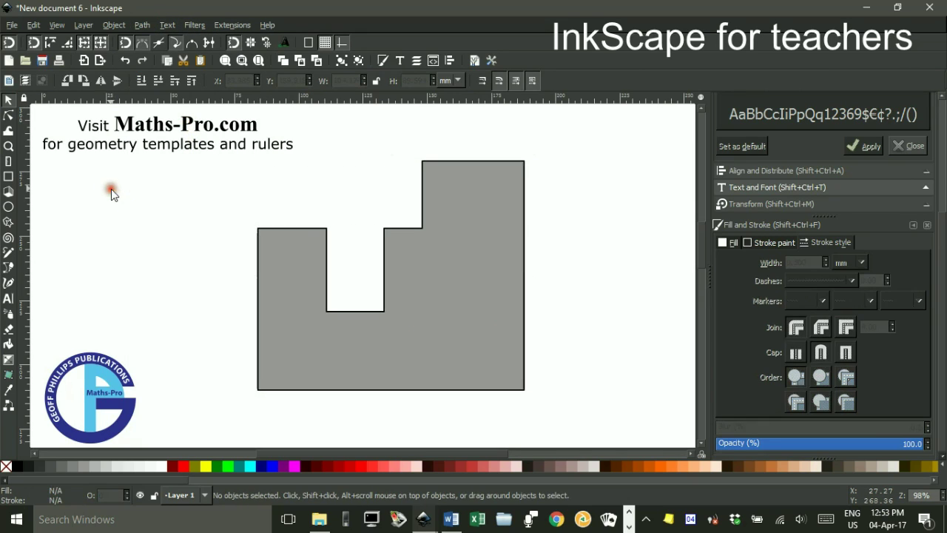
Step: Draw a circle inside the right part of the grey shape and nudge it into place
click(8, 207)
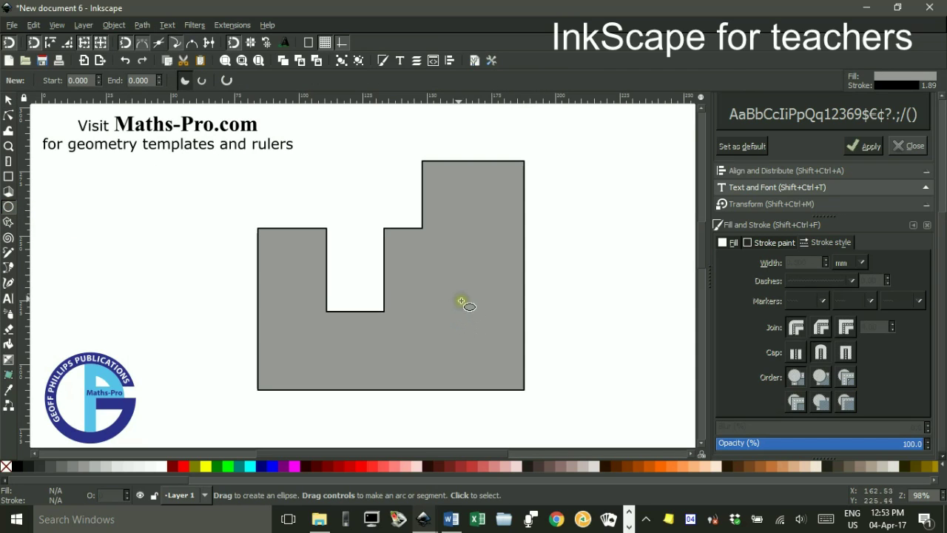
drag(449, 296, 481, 323)
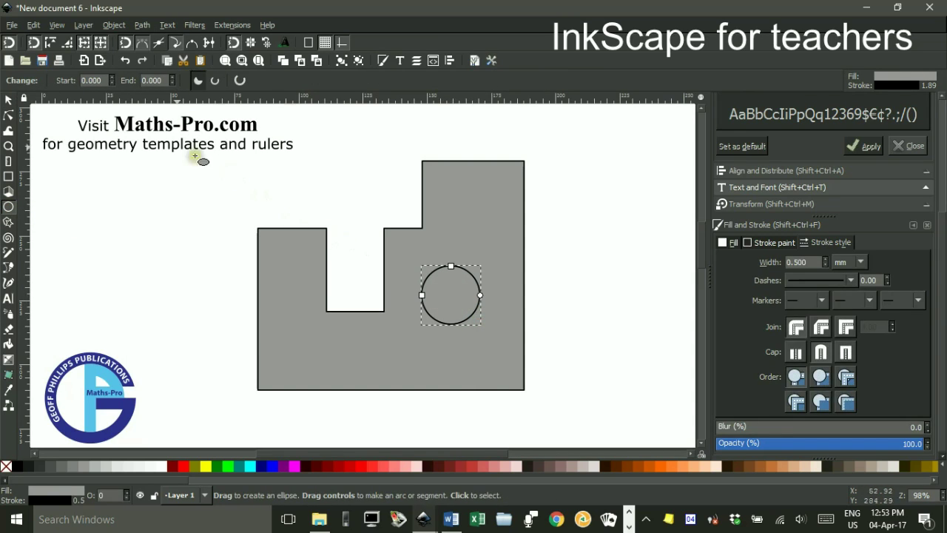
click(7, 101)
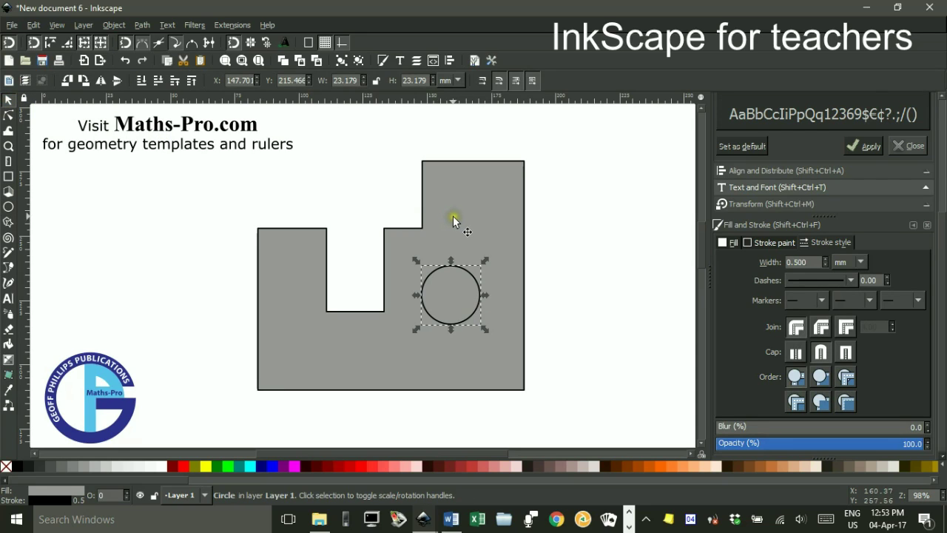
drag(467, 270, 476, 290)
Step: Subtract the circle from the grey shape with Path > Difference to make a hole
shift+click(469, 214)
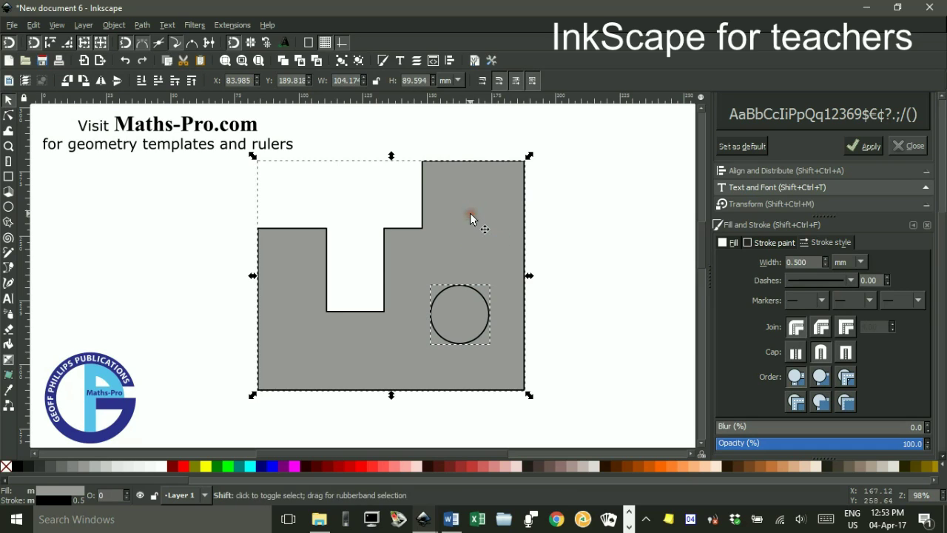
click(142, 25)
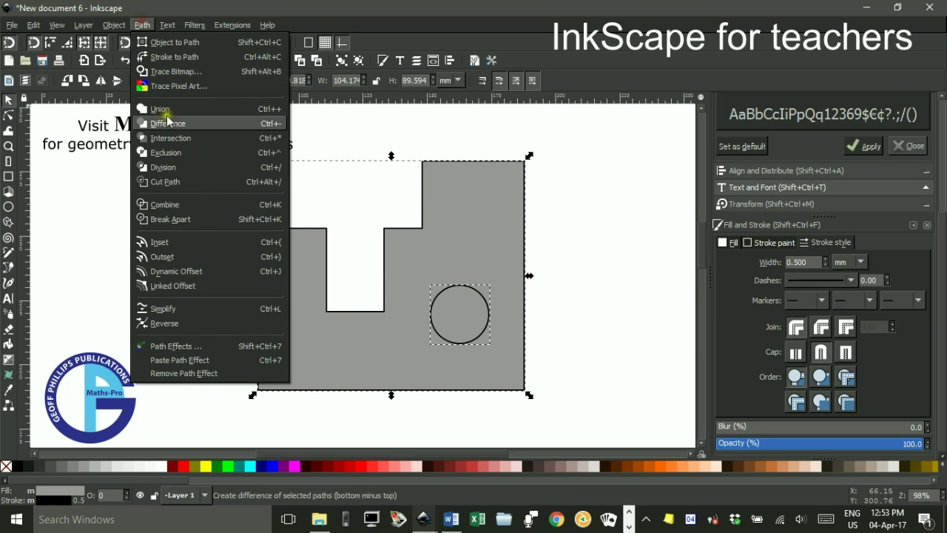
click(171, 124)
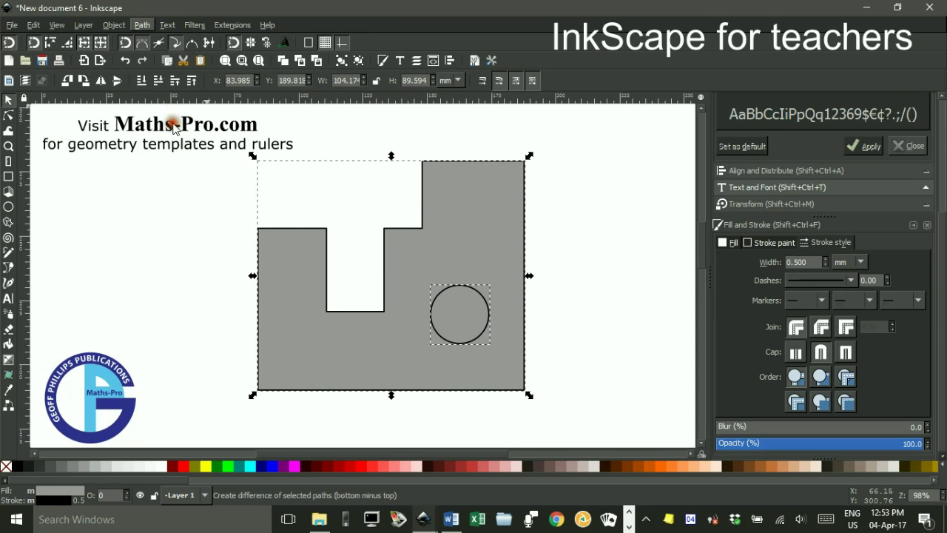
click(132, 219)
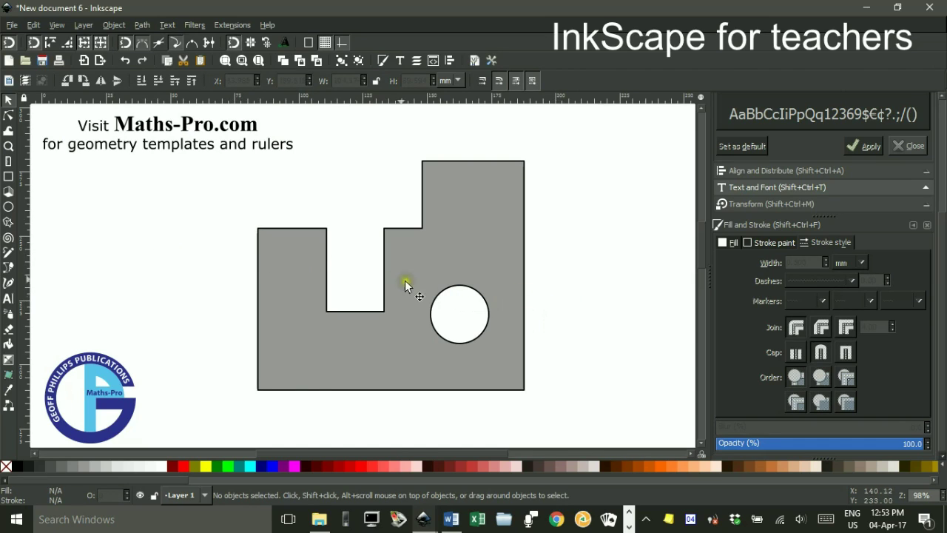
click(9, 298)
Step: Type a '2 m' label left of the shape and scale it down to about 11.63 pt
click(164, 246)
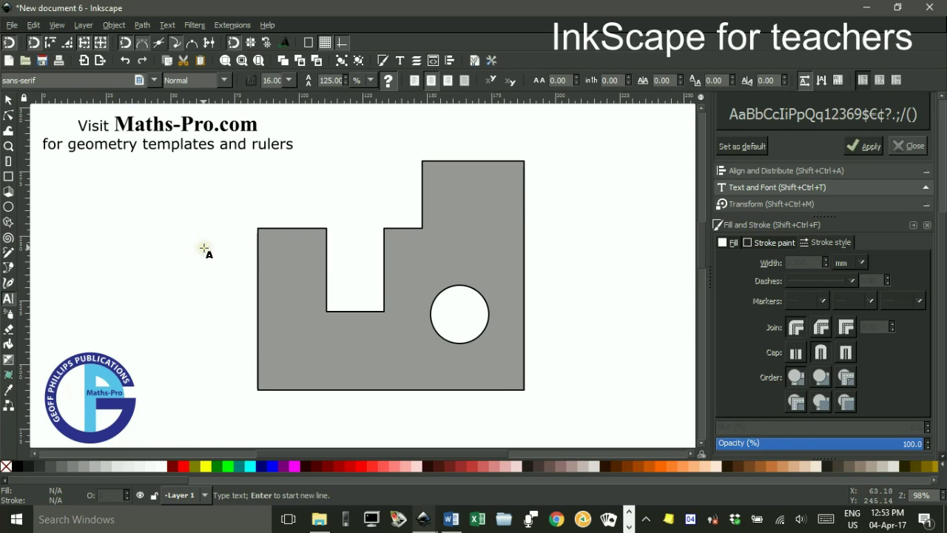
text(2 m)
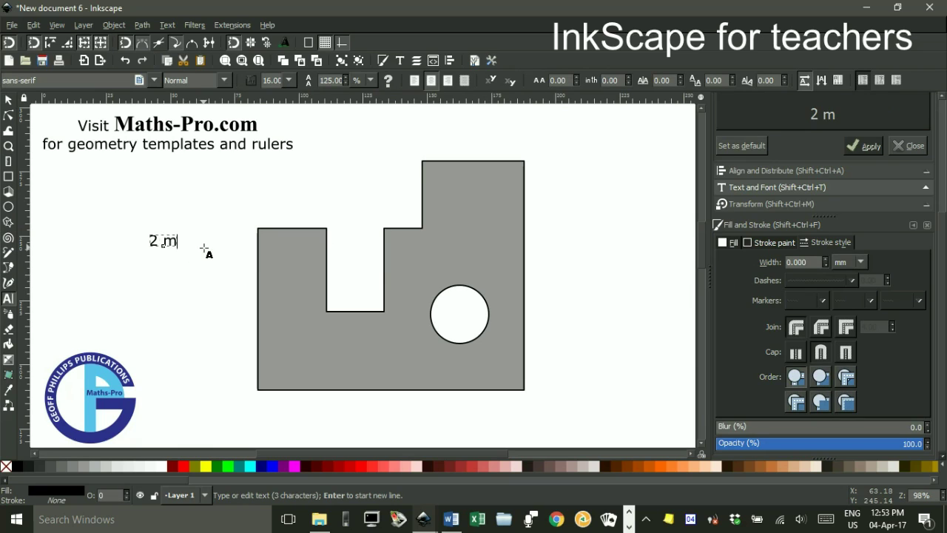
click(8, 99)
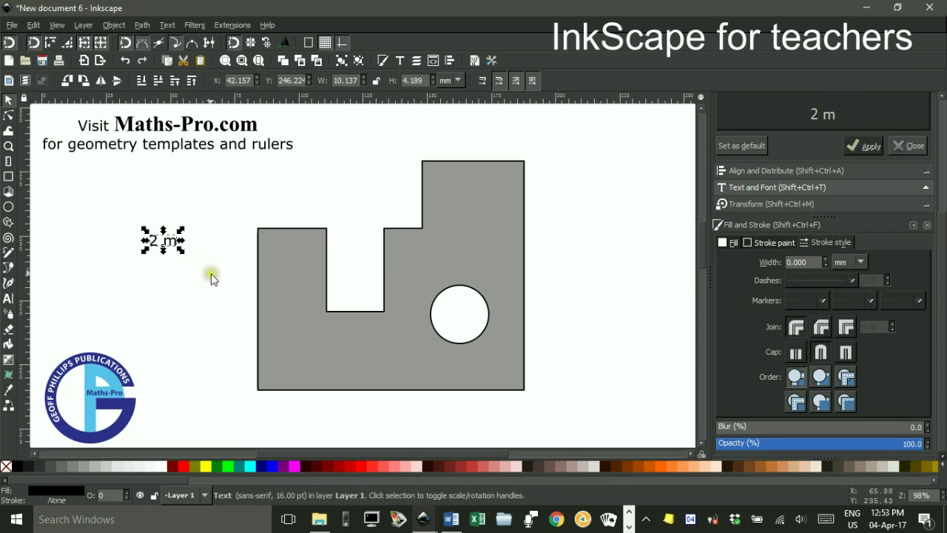
scroll(205, 264, up, 3)
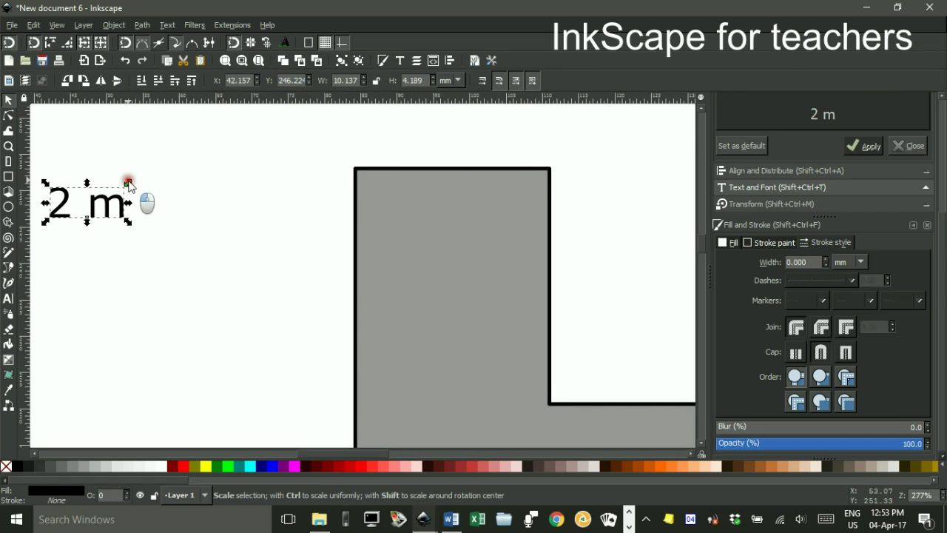
drag(129, 185, 109, 191)
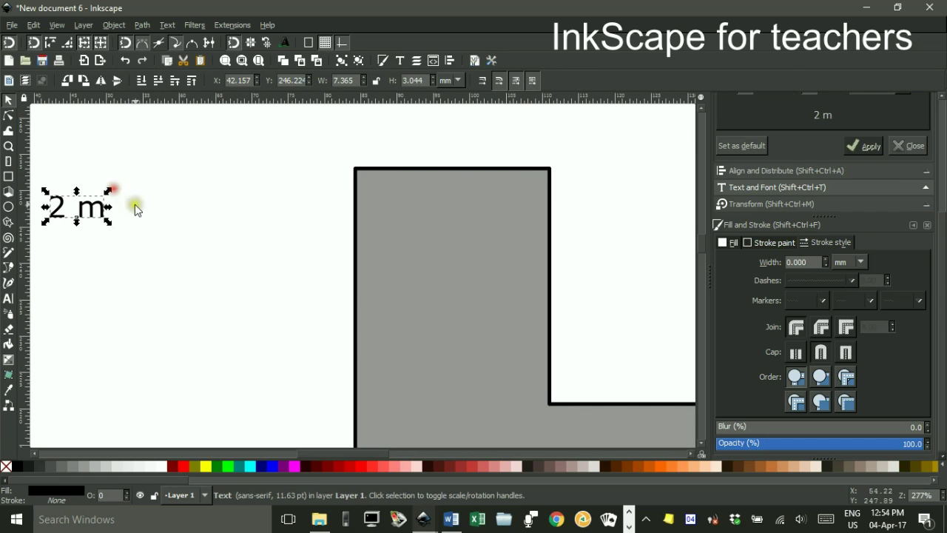
scroll(174, 244, down, 3)
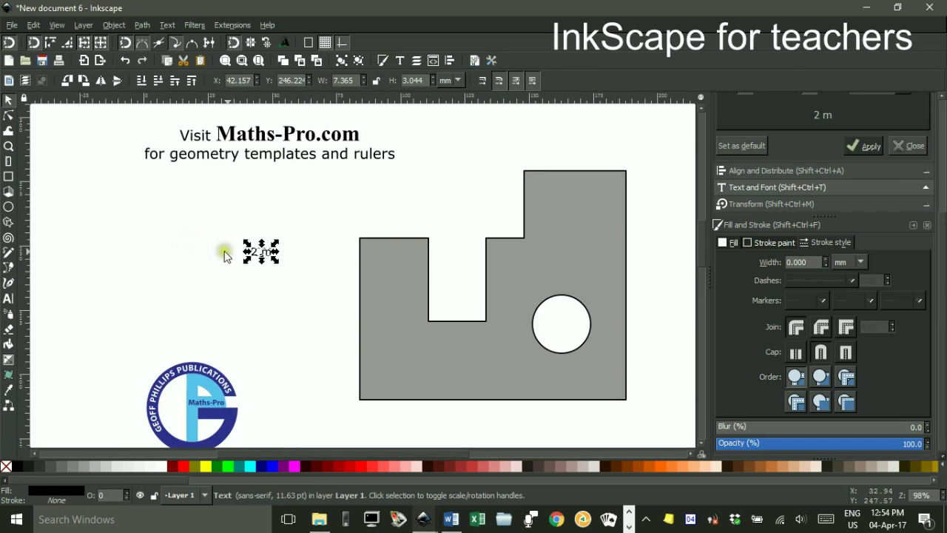
mouse_move(291, 281)
mouse_down()
mouse_move(266, 270)
mouse_move(232, 289)
mouse_move(202, 277)
mouse_up()
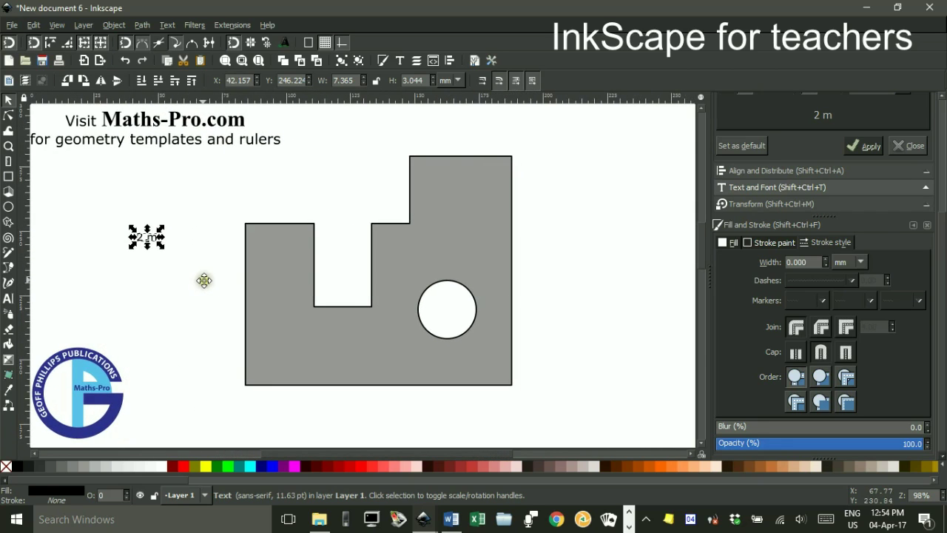
Step: Move the '2 m' label onto the left step's top edge and place a copy on the notch floor
click(185, 278)
drag(145, 240, 283, 217)
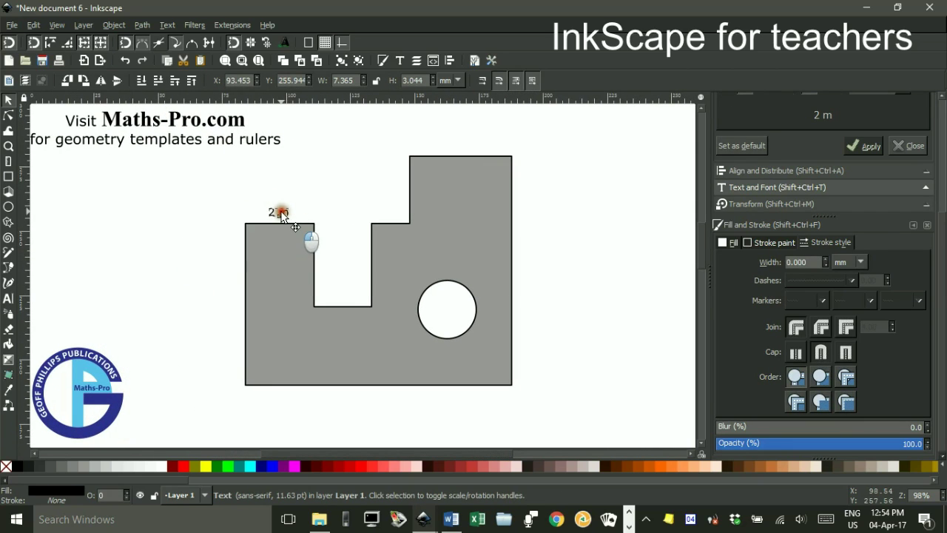
click(327, 197)
click(286, 215)
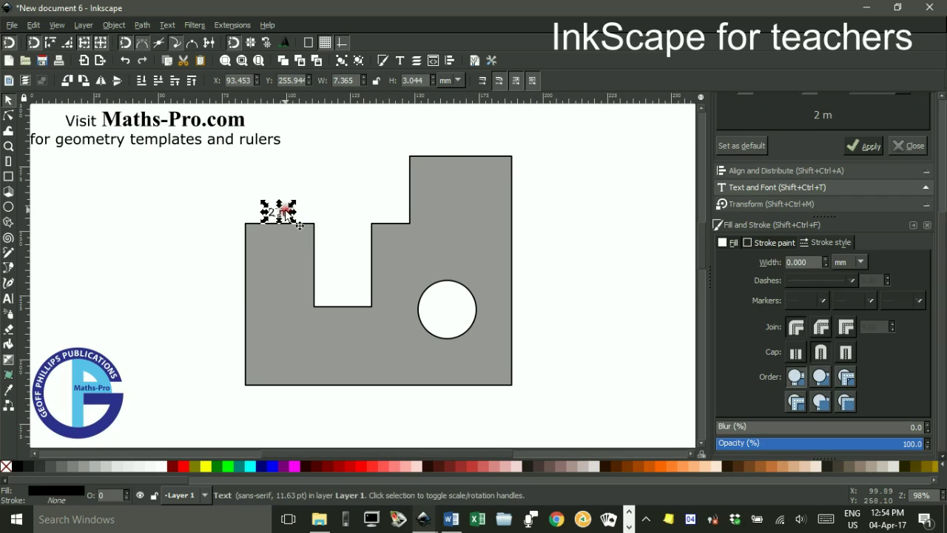
drag(283, 213, 348, 295)
click(320, 183)
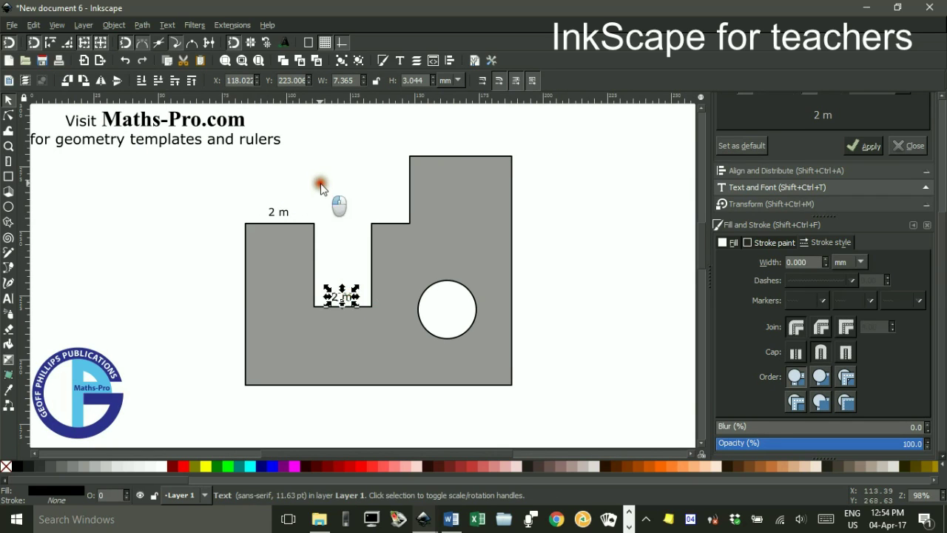
Step: Copy the label above the tall right block and change its text to '5 m'
click(336, 298)
drag(333, 293, 455, 156)
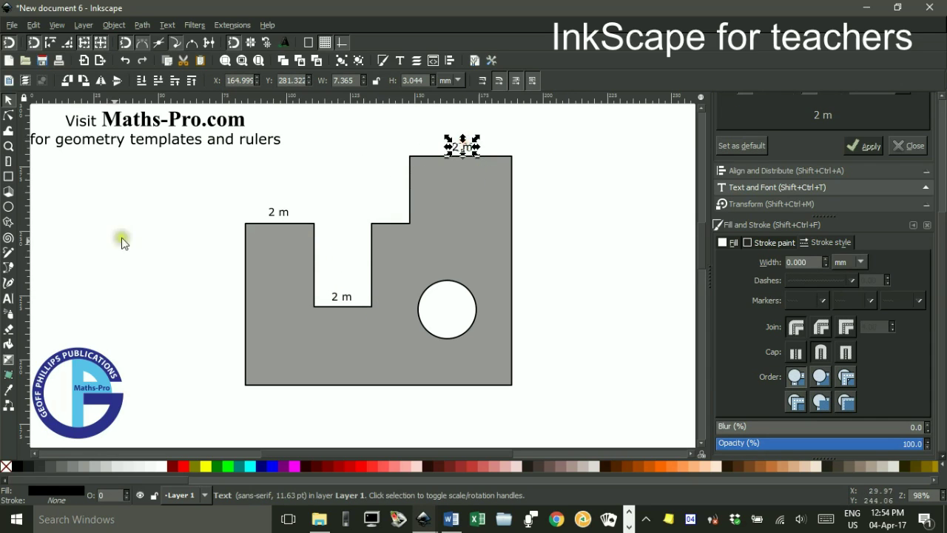
click(8, 298)
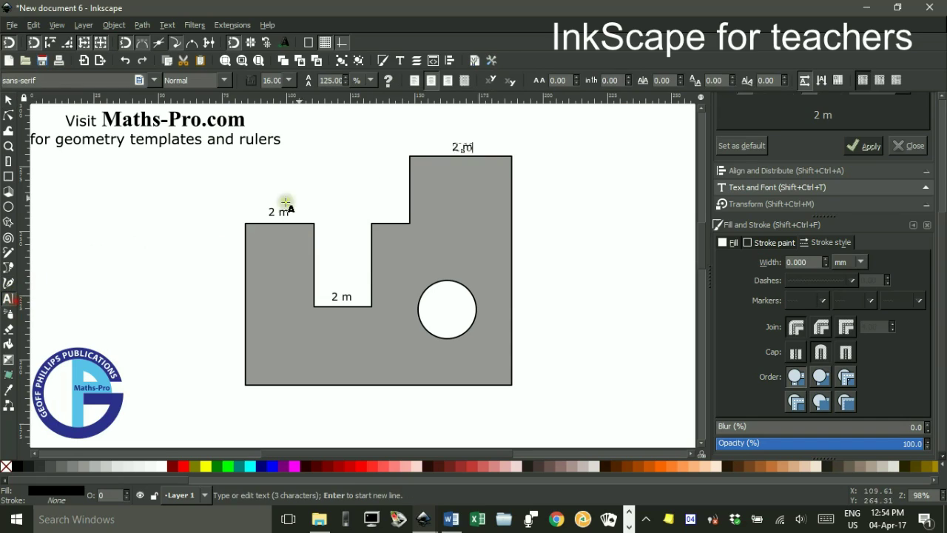
click(456, 144)
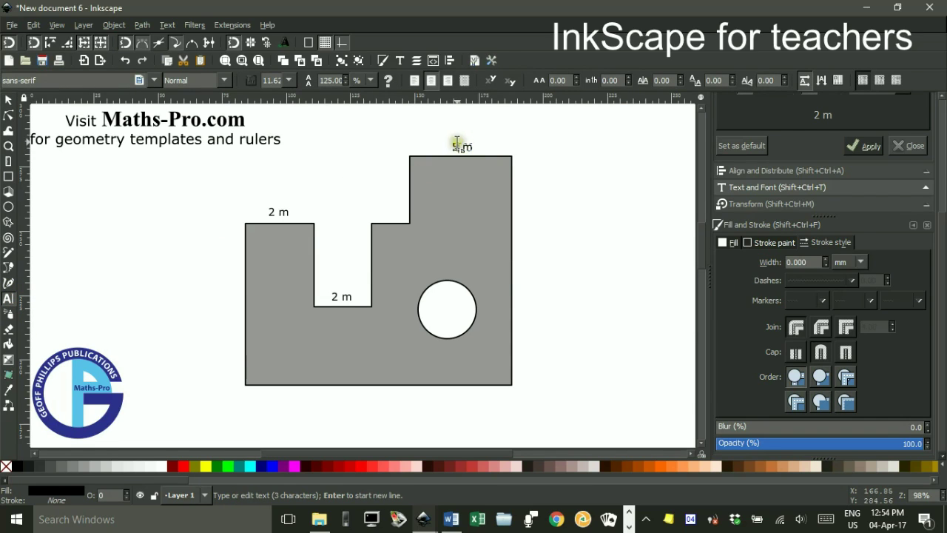
key(BackSpace)
text(5)
click(8, 99)
click(312, 178)
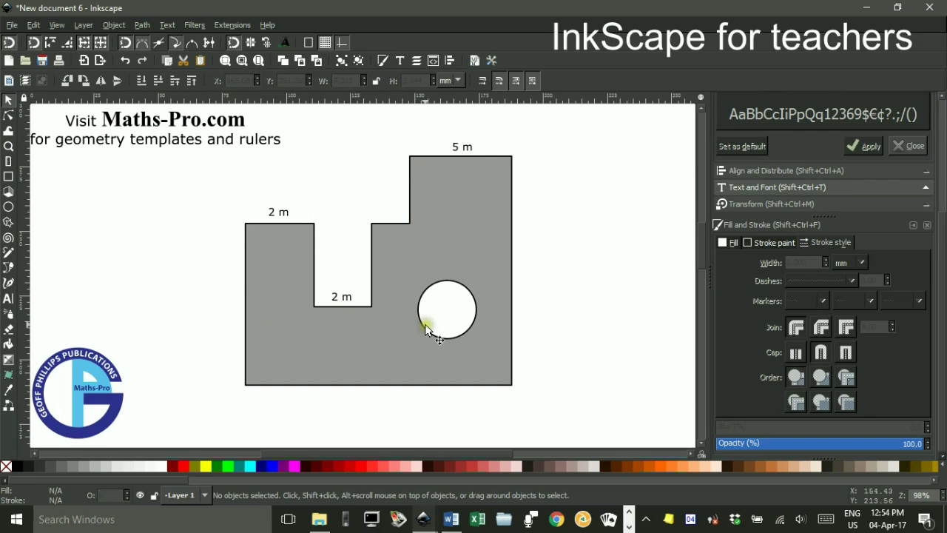
scroll(413, 332, down, 2)
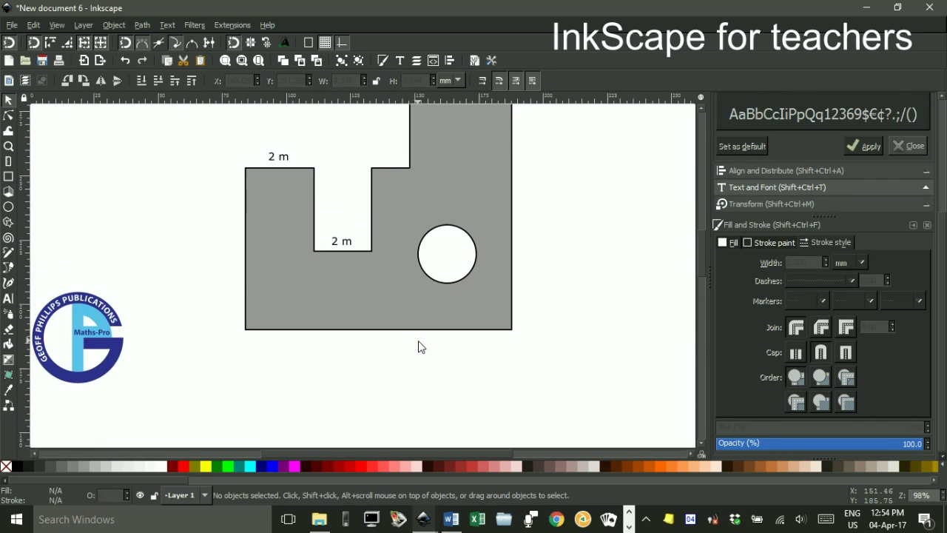
Step: Draw a long horizontal pencil line under the shape, undoing a first short attempt
scroll(418, 347, up, 1)
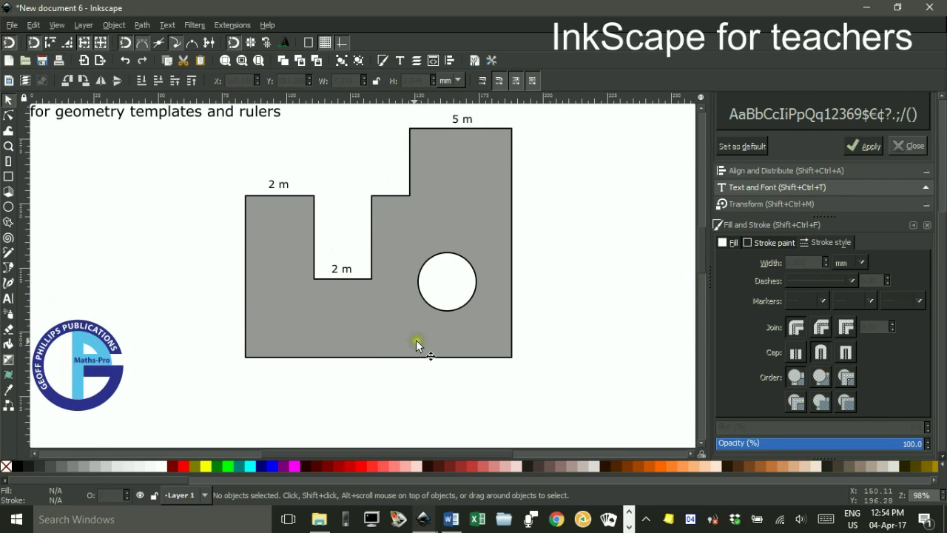
click(9, 254)
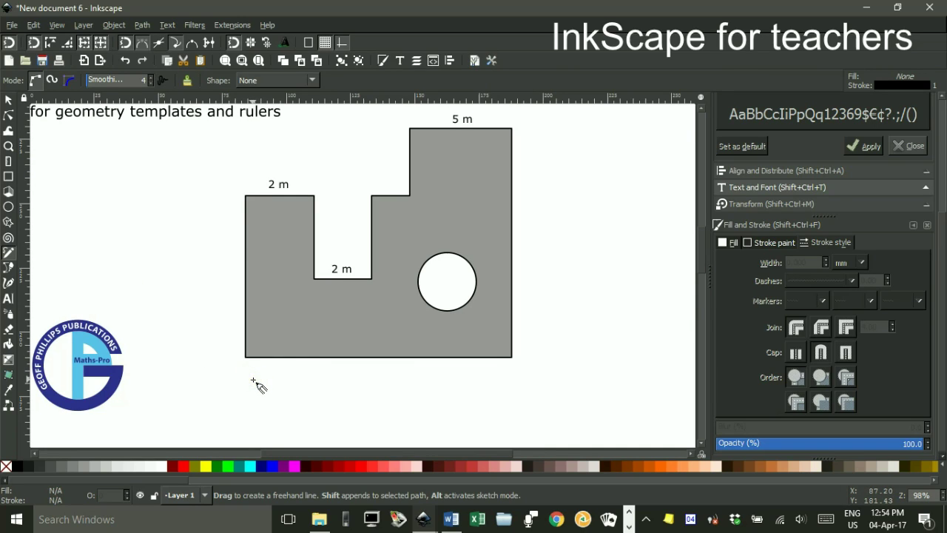
drag(230, 383, 267, 385)
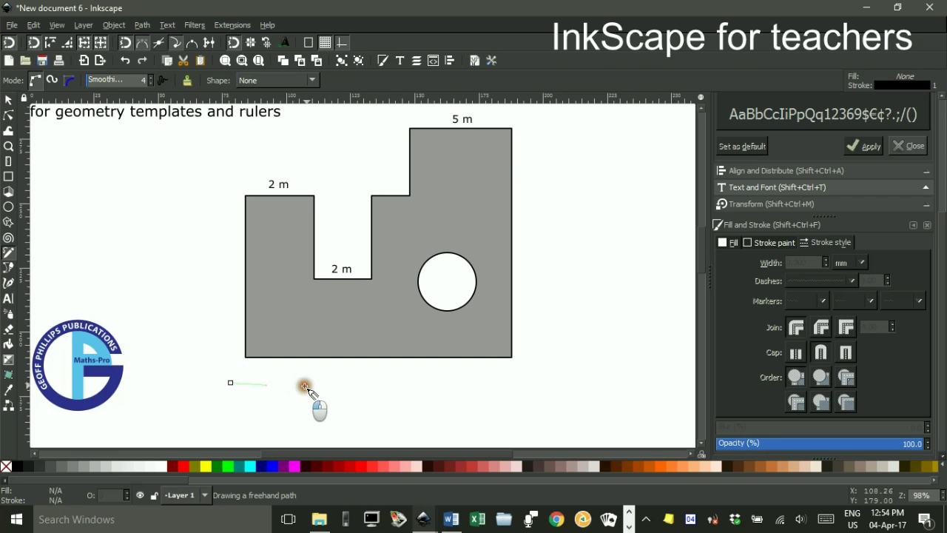
click(490, 385)
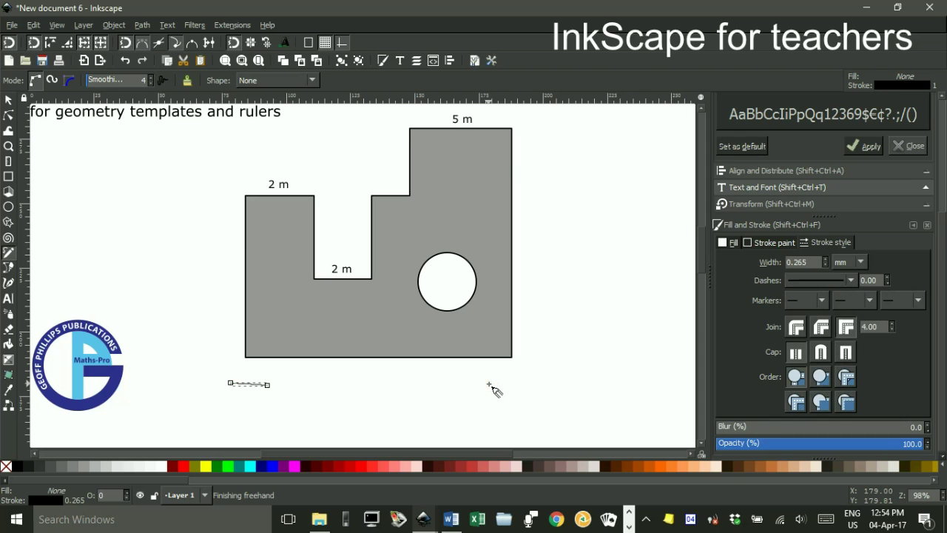
key(ctrl+z)
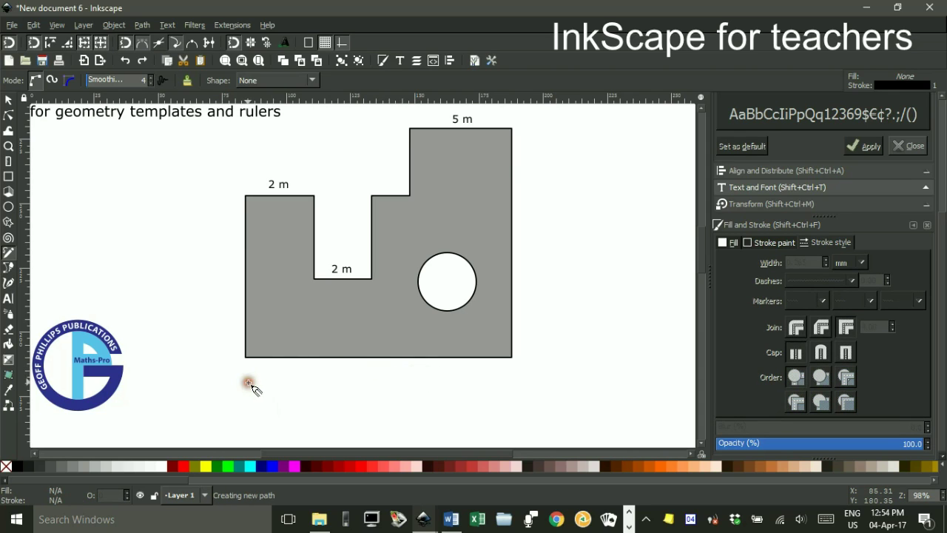
drag(248, 383, 502, 383)
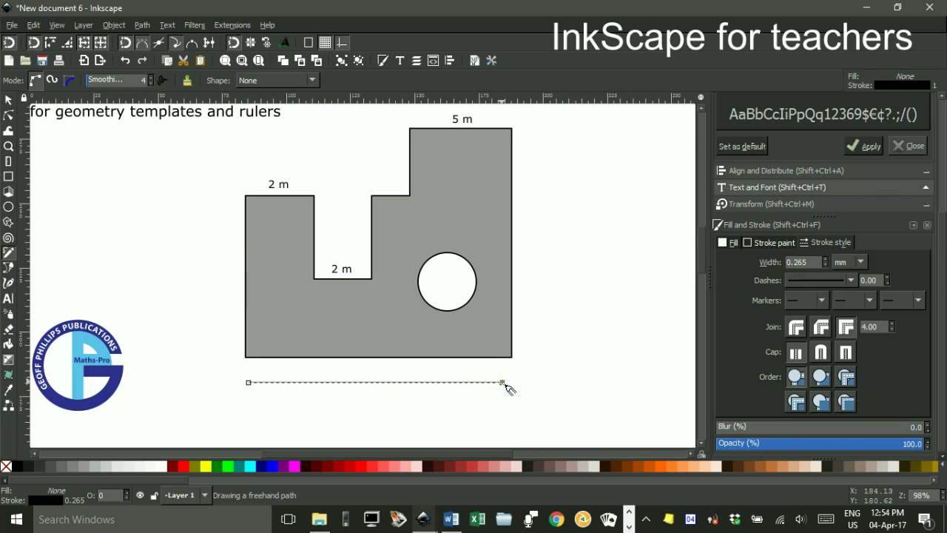
click(8, 99)
click(131, 195)
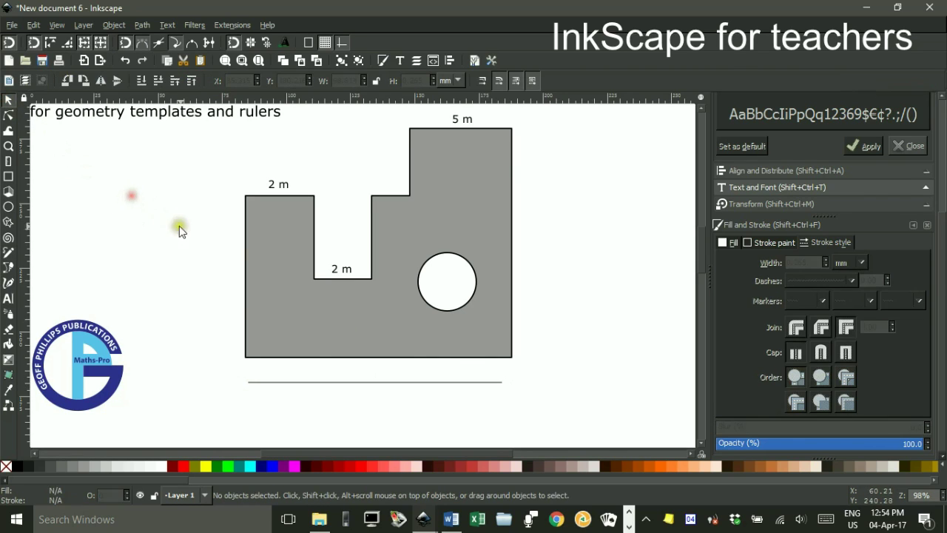
Step: Change the line's stroke width from 0.265 mm to 0.4 mm
click(374, 383)
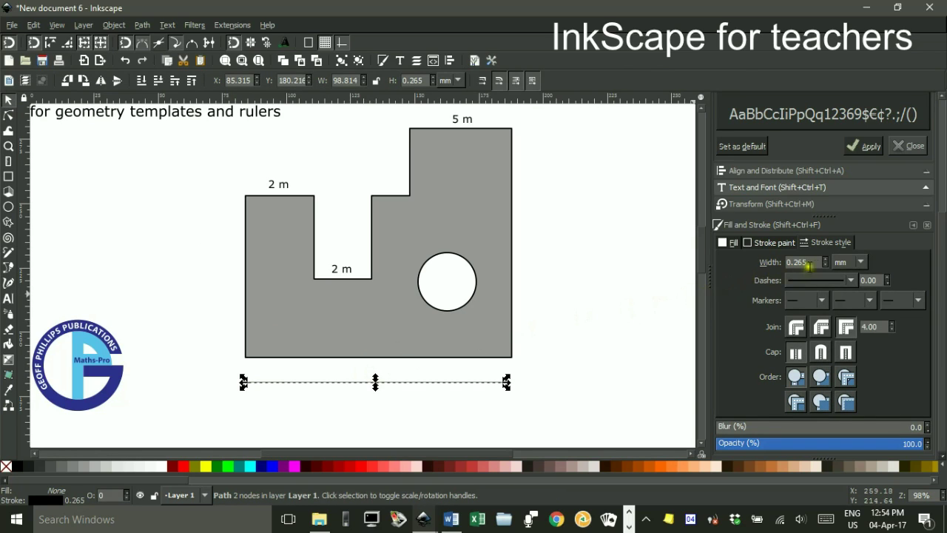
drag(816, 262, 770, 261)
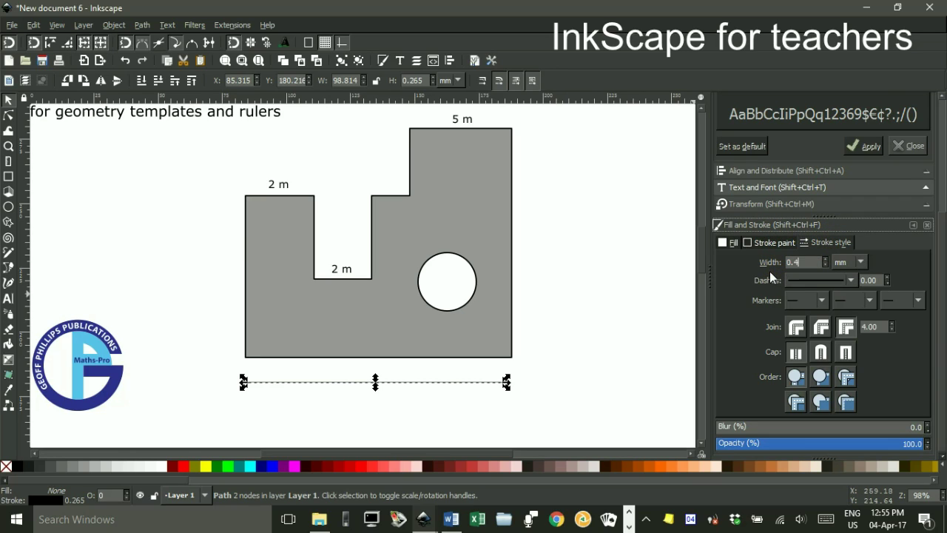
key(Return)
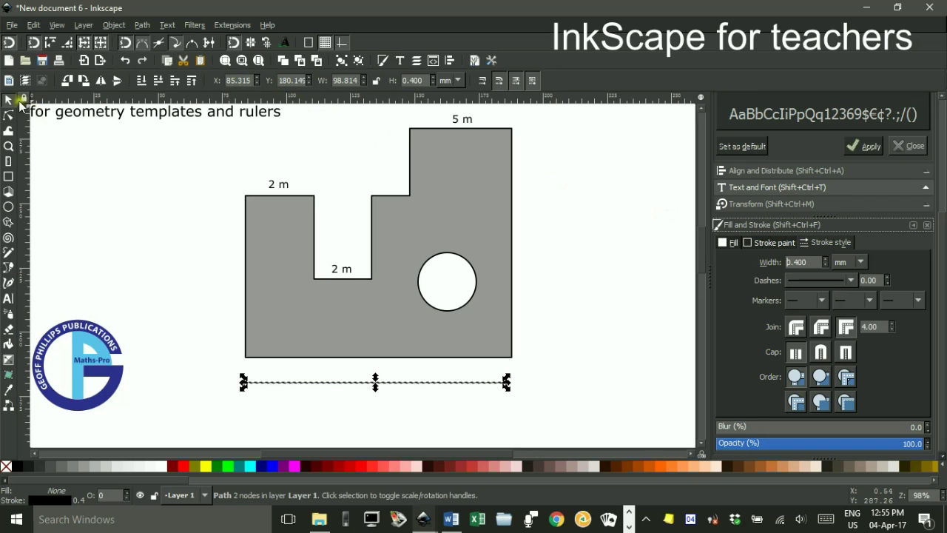
click(111, 177)
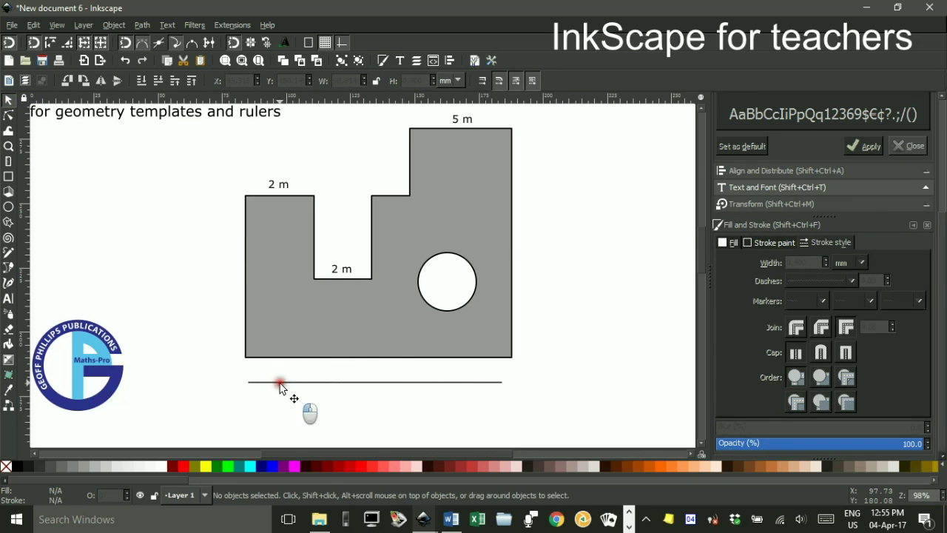
click(280, 383)
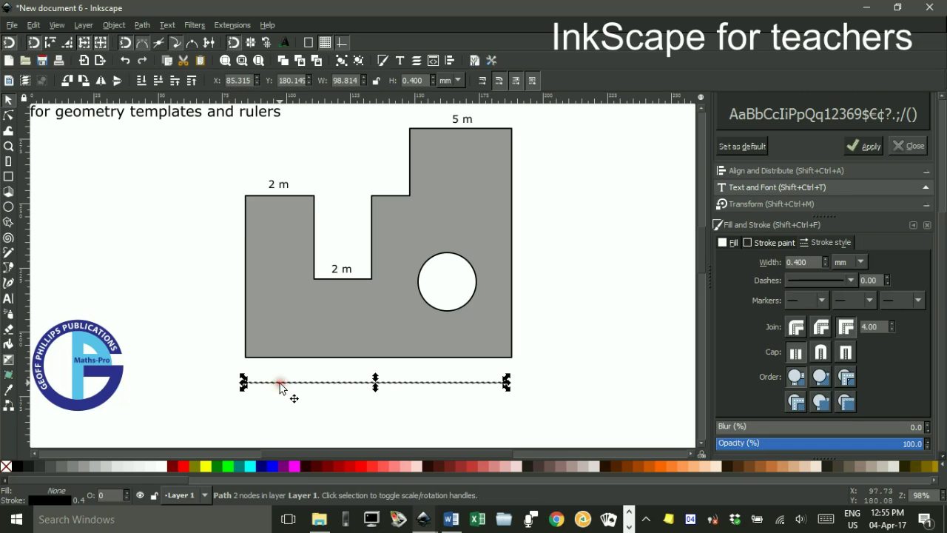
Step: Add arrowhead markers to both the start and end of the line
click(822, 301)
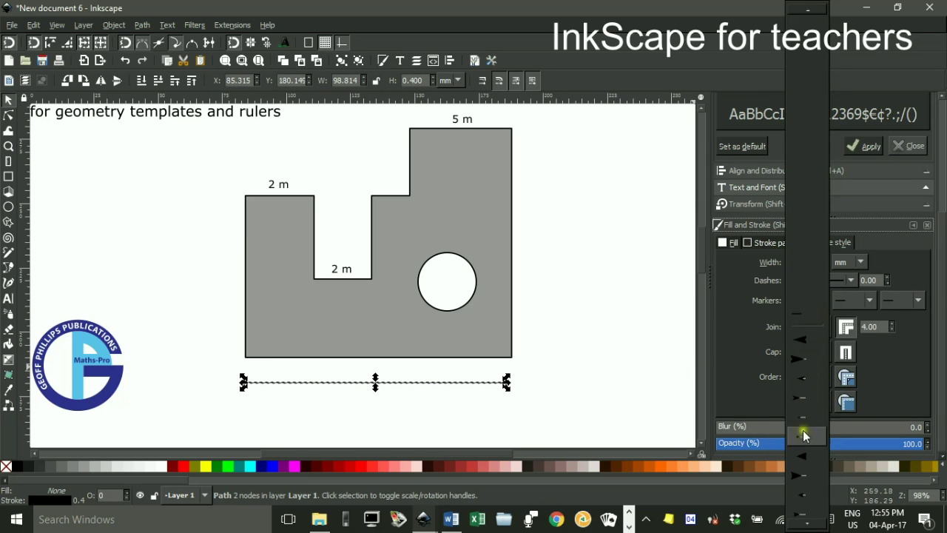
click(807, 495)
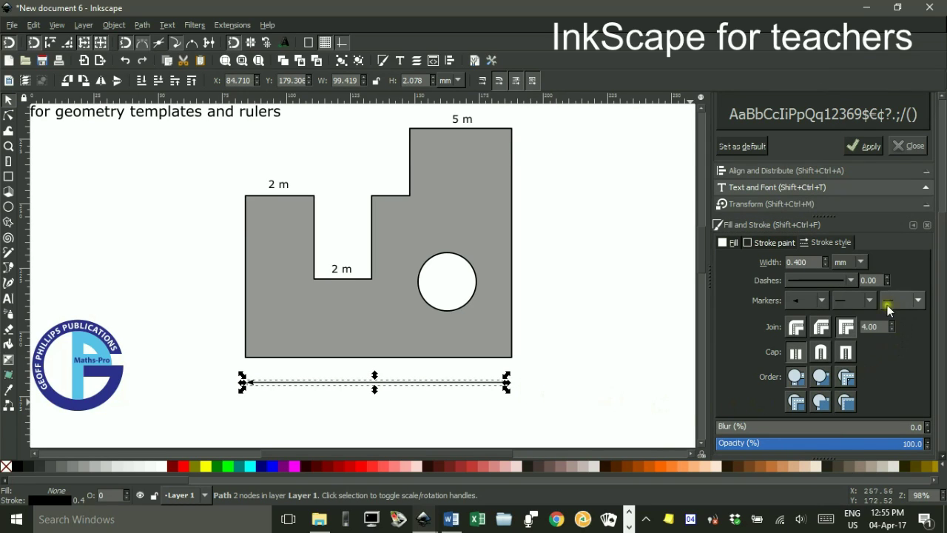
click(920, 300)
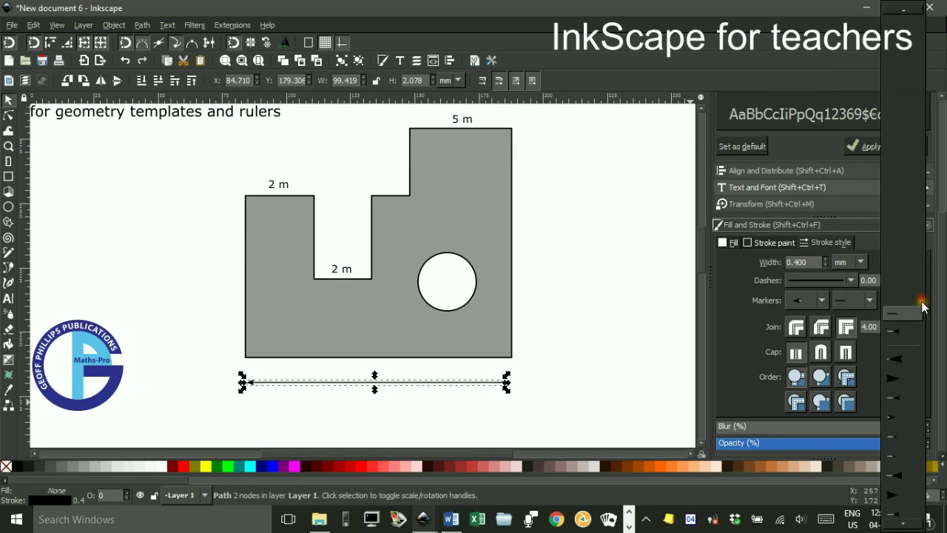
scroll(906, 503, down, 1)
click(903, 503)
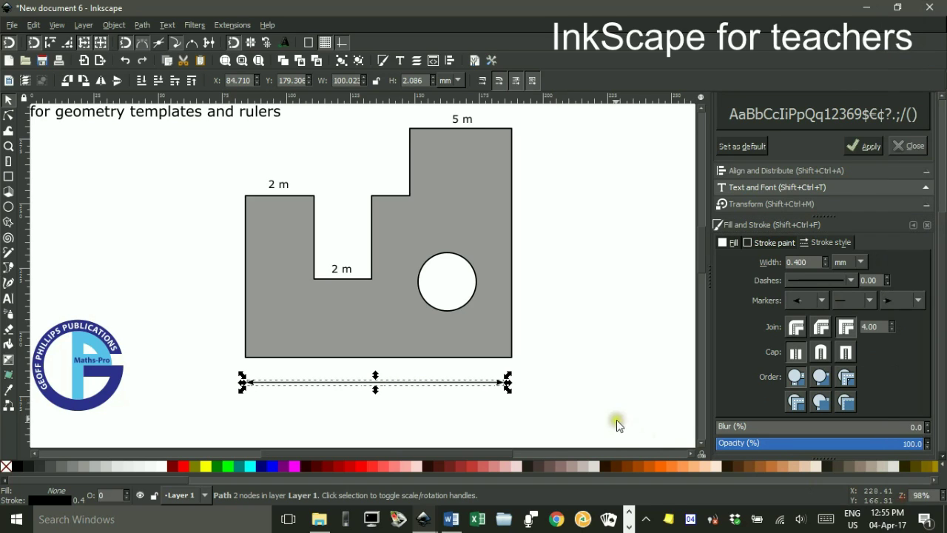
click(594, 397)
scroll(529, 378, down, 2)
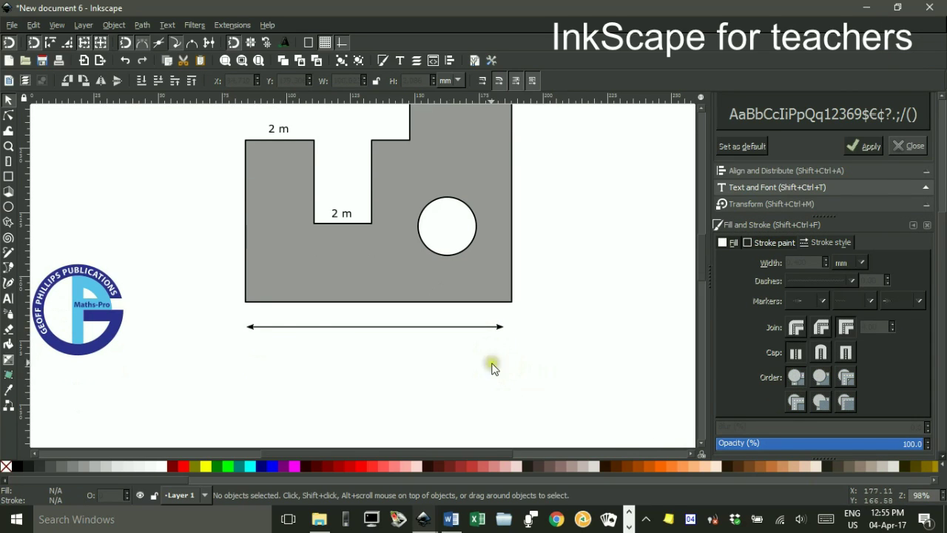
ctrl+scroll(353, 351, up, 3)
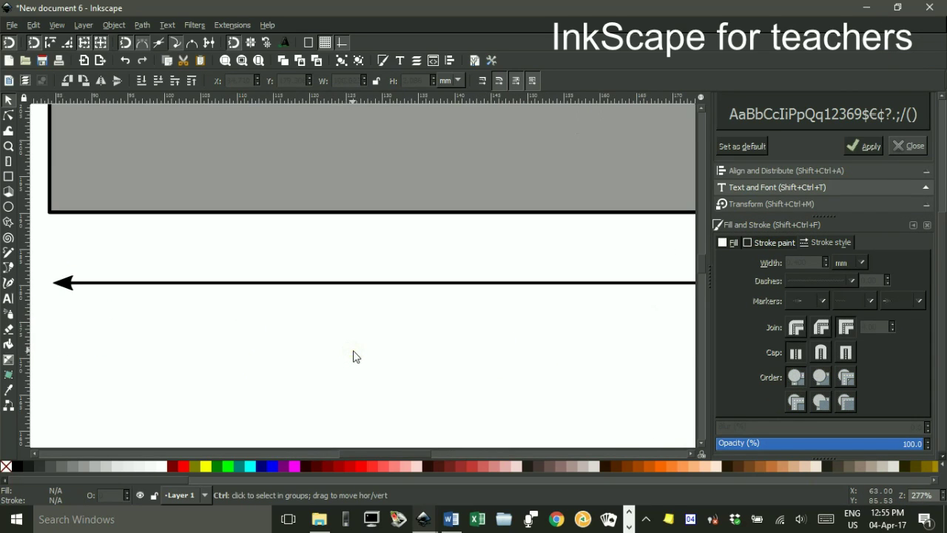
ctrl+scroll(353, 356, down, 2)
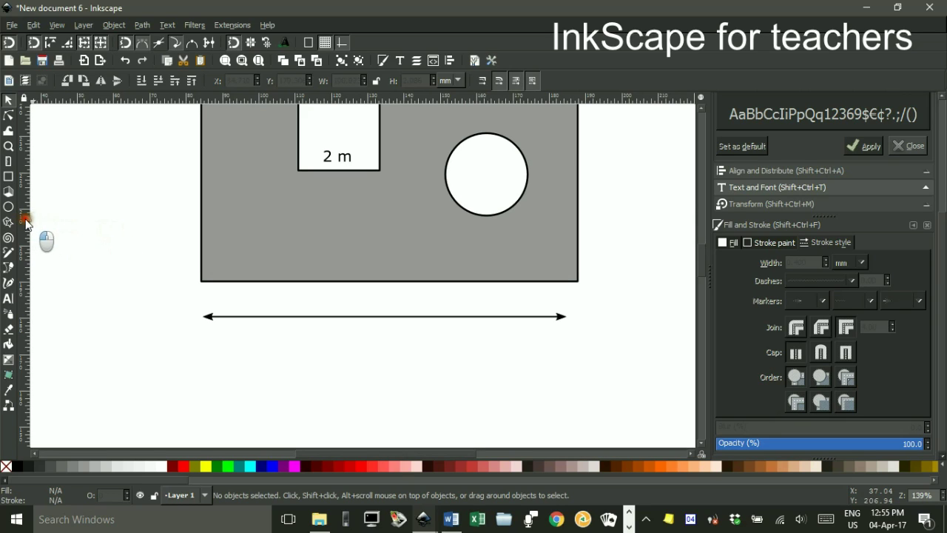
Step: Drag two vertical guides from the ruler onto the shape's left and right edges
mouse_move(21, 224)
mouse_down()
mouse_move(89, 222)
mouse_move(201, 241)
mouse_up()
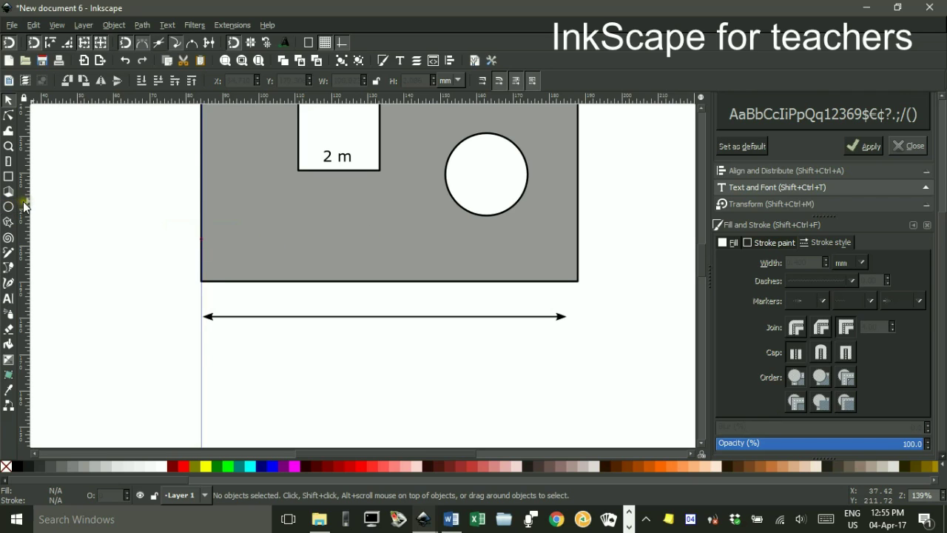
mouse_move(25, 204)
mouse_down()
mouse_move(148, 212)
mouse_move(577, 278)
mouse_up()
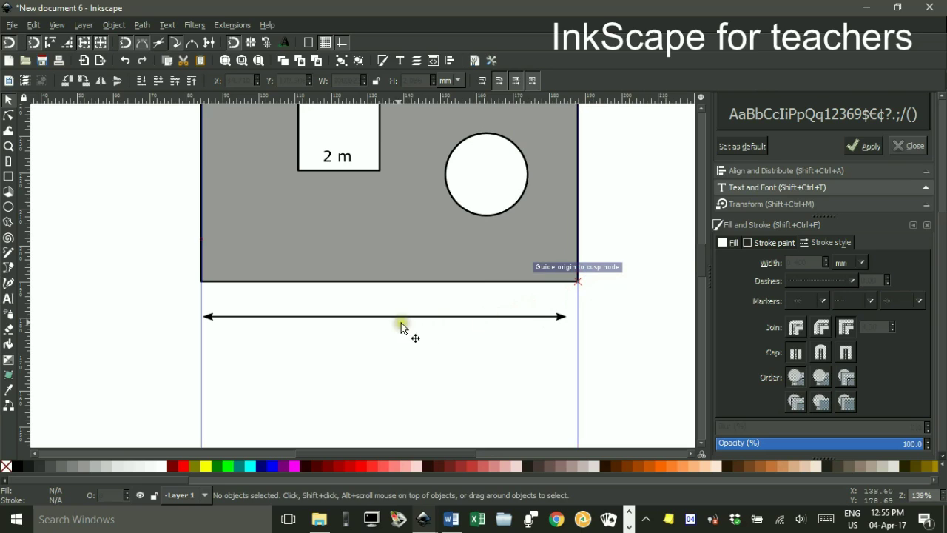
Step: Move the arrow so its left tip snaps exactly onto the left guide
scroll(235, 320, up, 2)
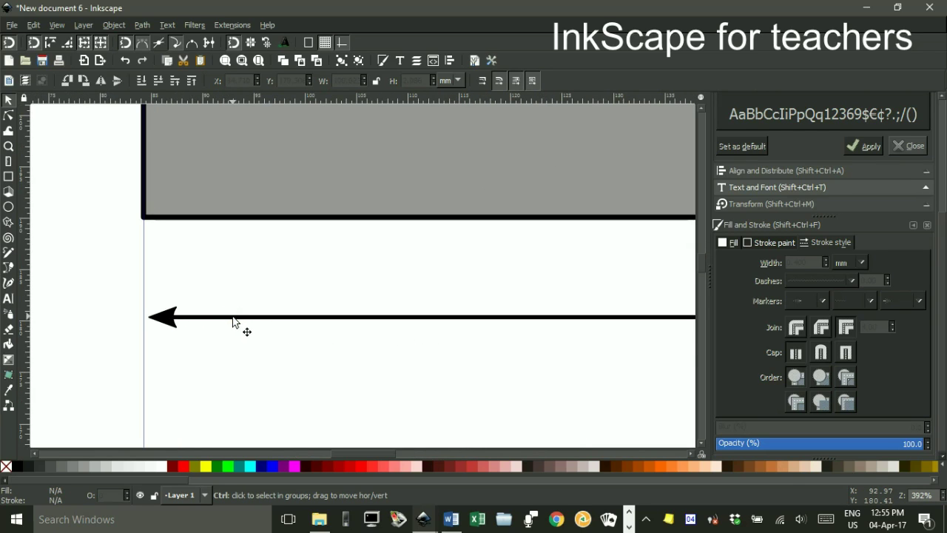
scroll(214, 320, up, 1)
click(199, 375)
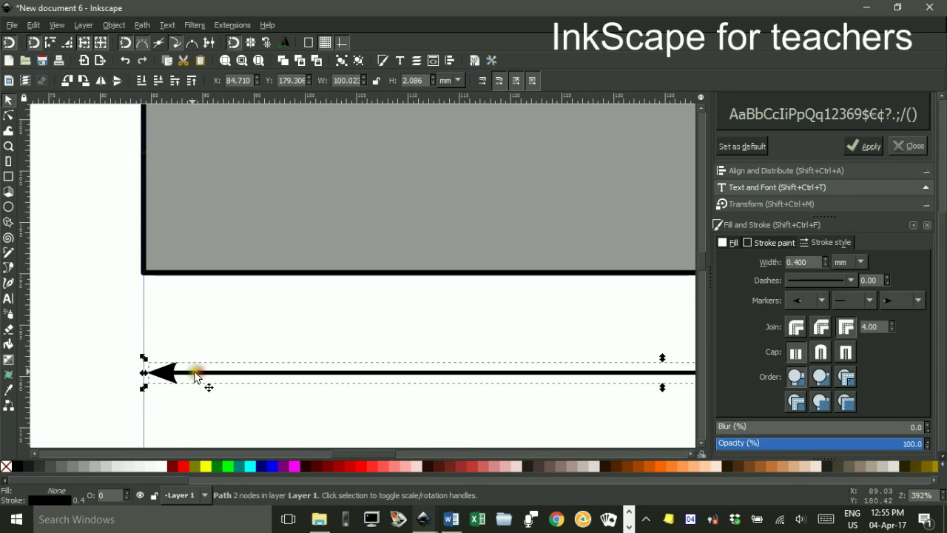
drag(159, 374, 160, 375)
scroll(161, 392, up, 5)
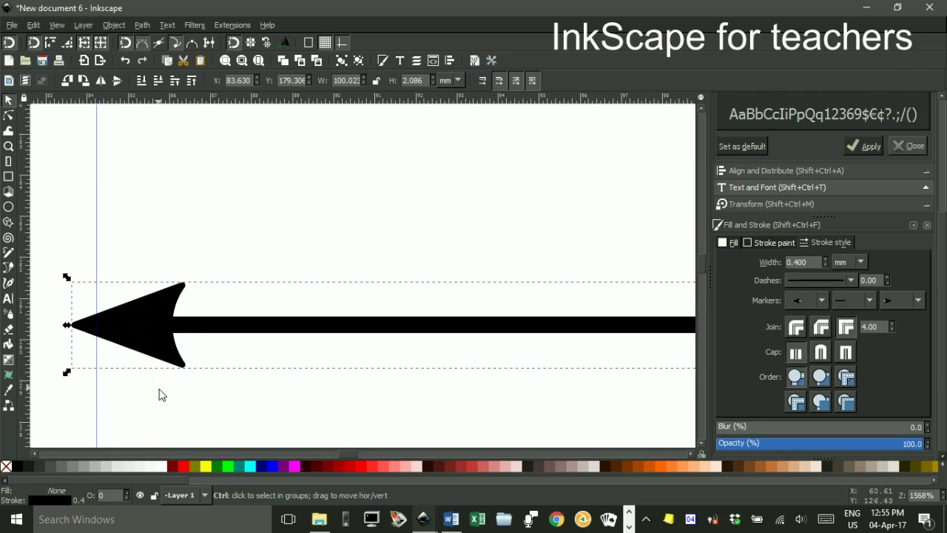
scroll(239, 360, down, 1)
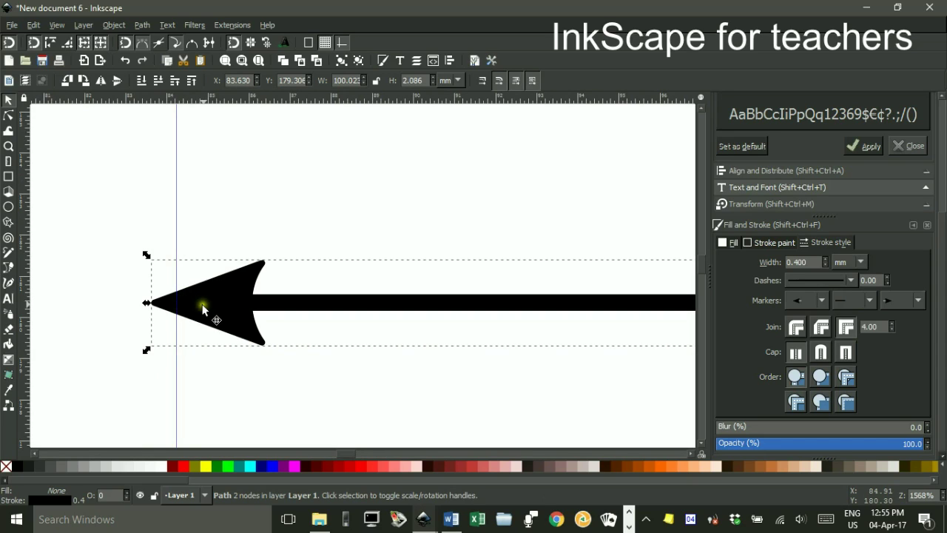
click(8, 116)
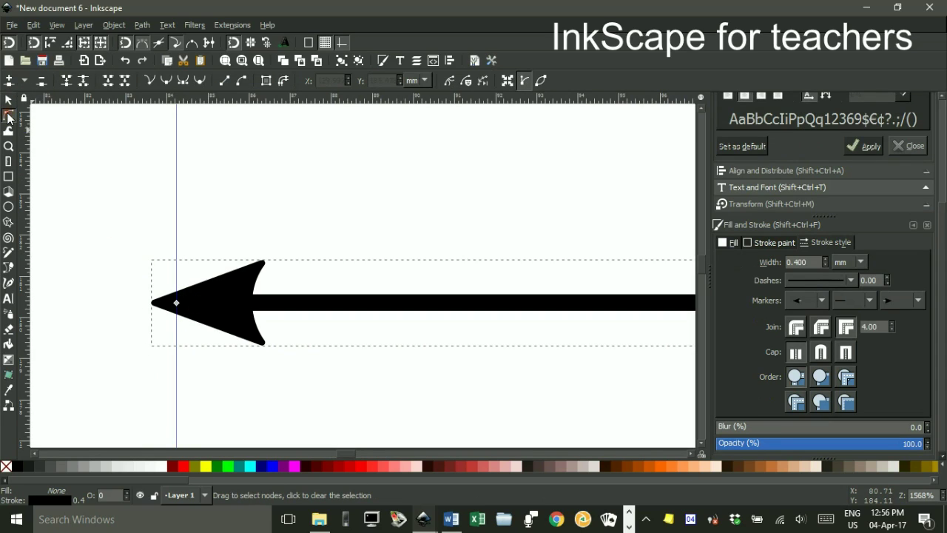
click(8, 100)
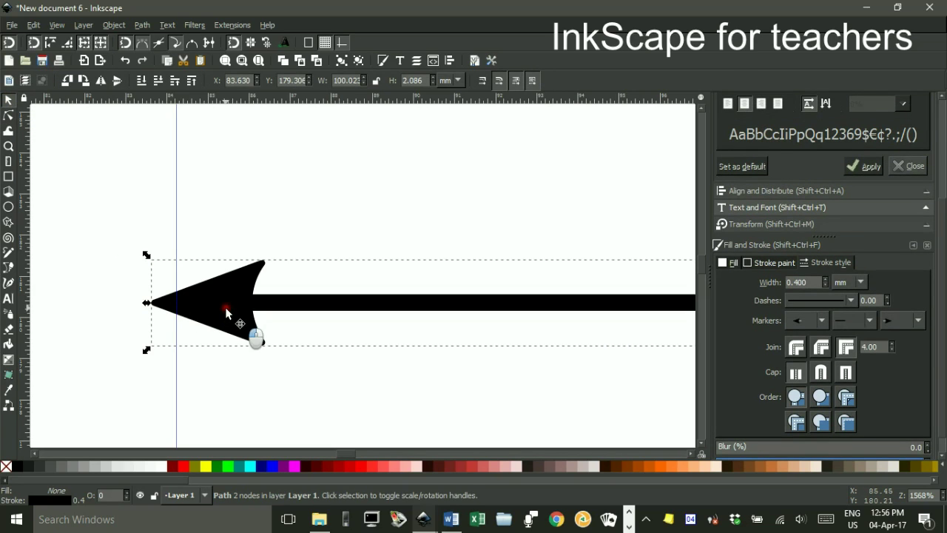
drag(226, 311, 252, 314)
click(239, 214)
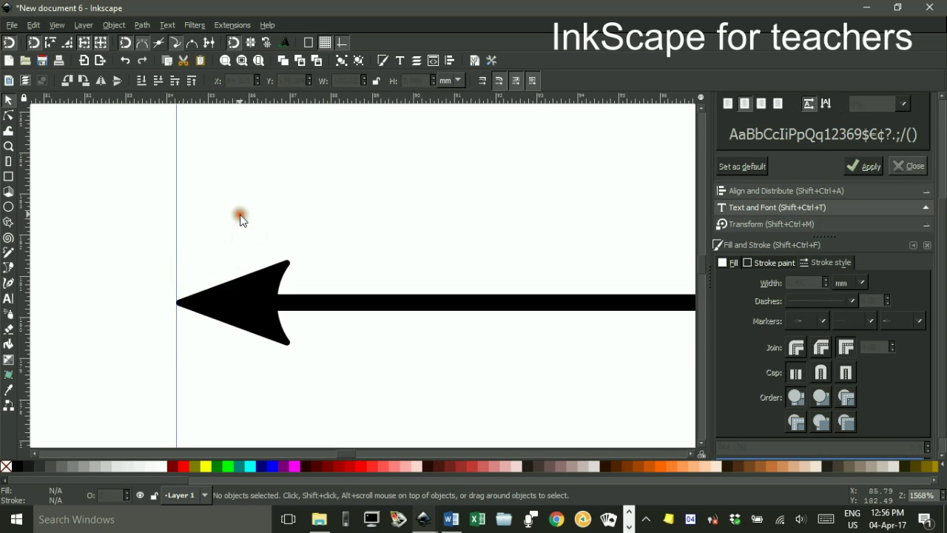
Step: Stretch the arrow so its right tip reaches the right guide
scroll(570, 338, right, 1)
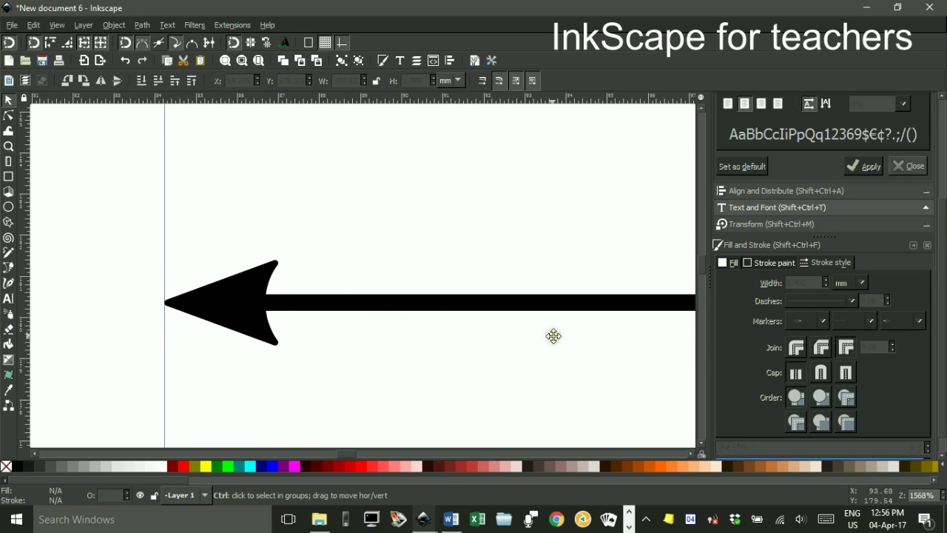
scroll(542, 331, down, 6)
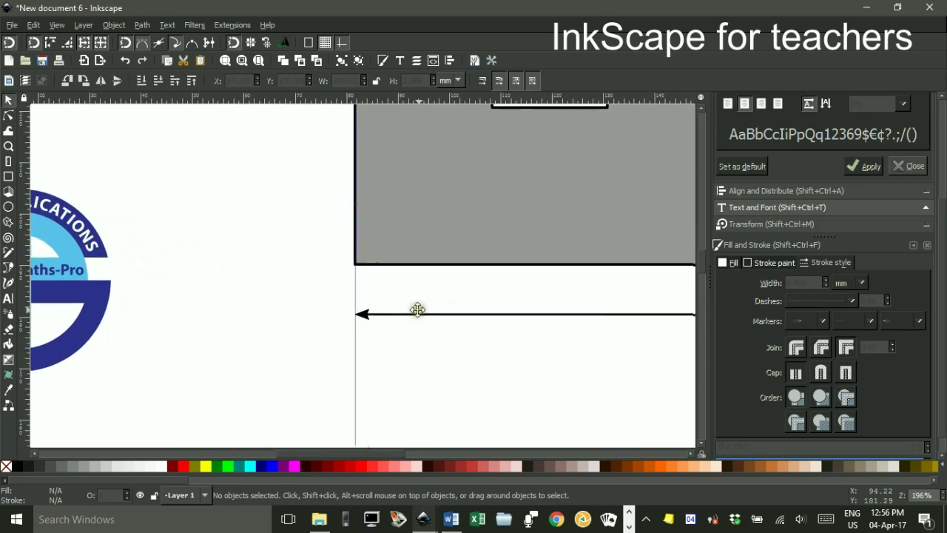
scroll(35, 307, up, 1)
scroll(538, 314, up, 5)
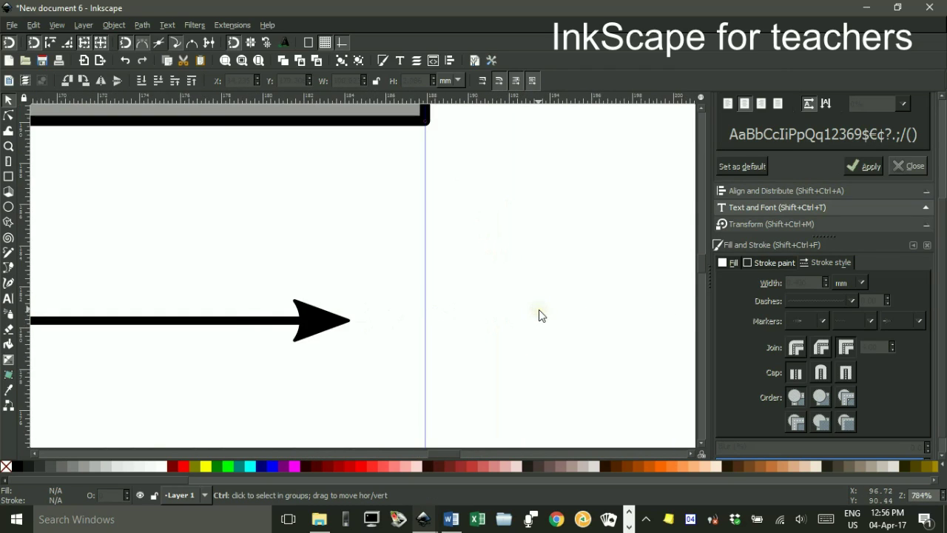
scroll(411, 298, up, 1)
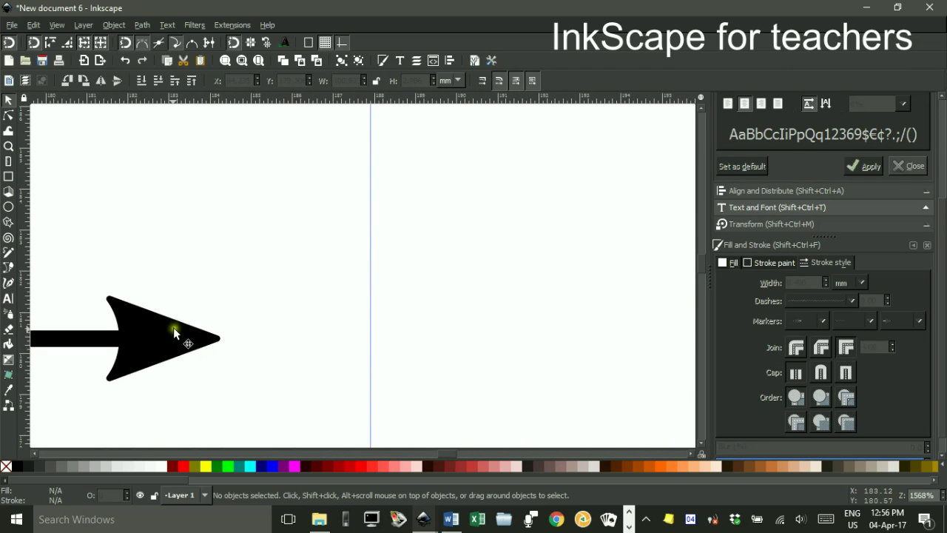
click(220, 335)
drag(224, 337, 371, 348)
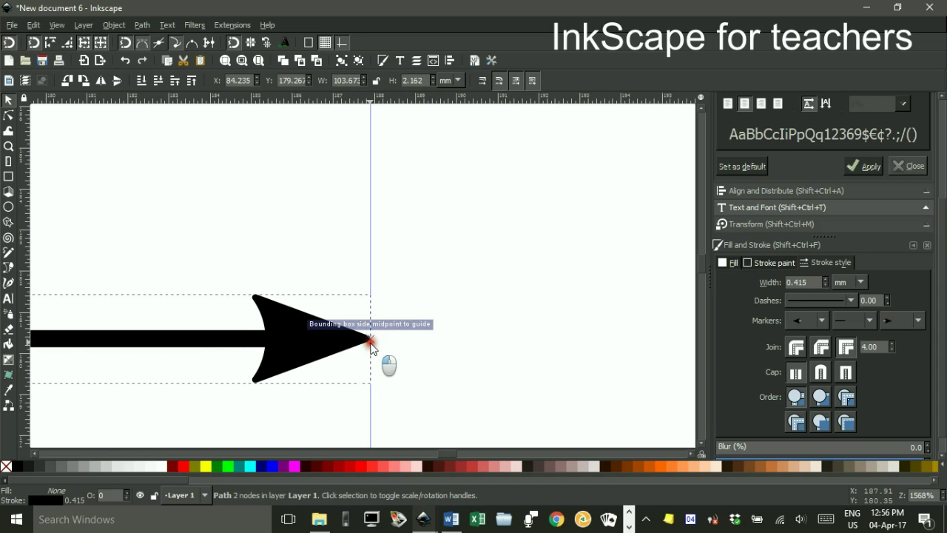
scroll(292, 250, down, 7)
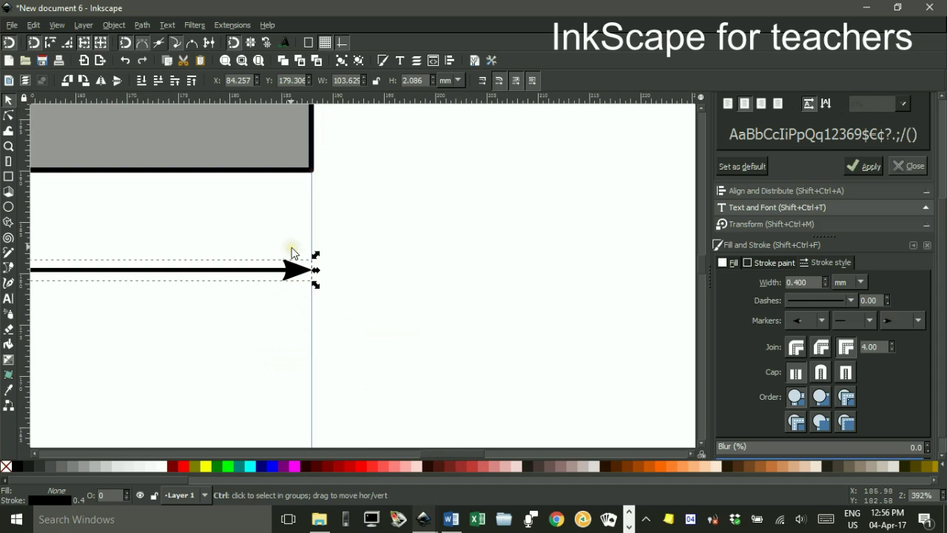
scroll(292, 254, down, 2)
scroll(359, 327, up, 3)
scroll(431, 393, left, 3)
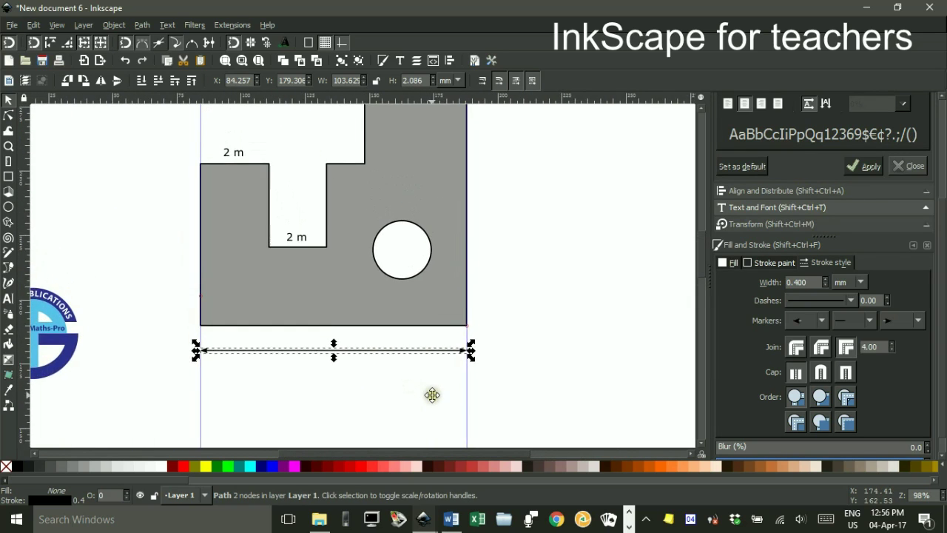
scroll(450, 434, left, 1)
scroll(468, 414, down, 1)
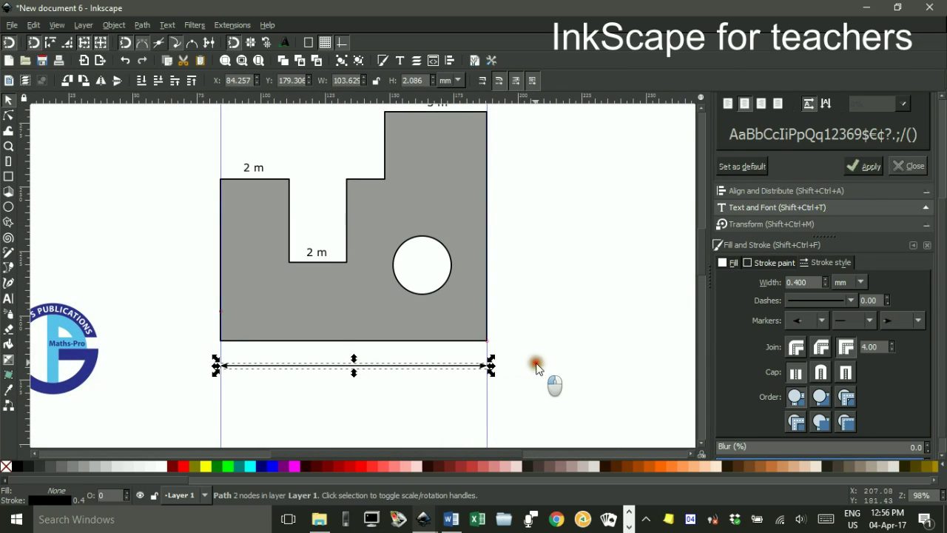
click(537, 372)
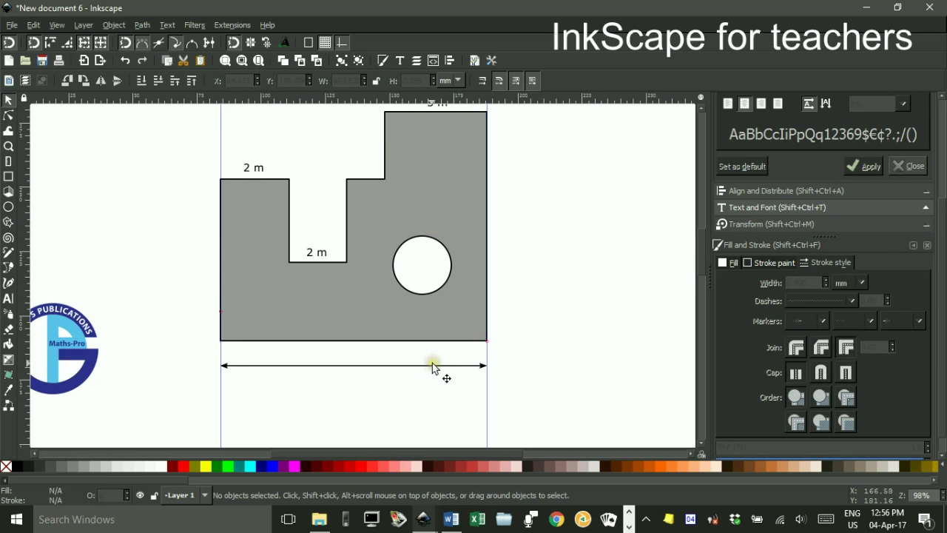
Step: Draw a small rectangle over the arrow's middle with white fill and no outline
scroll(403, 370, up, 2)
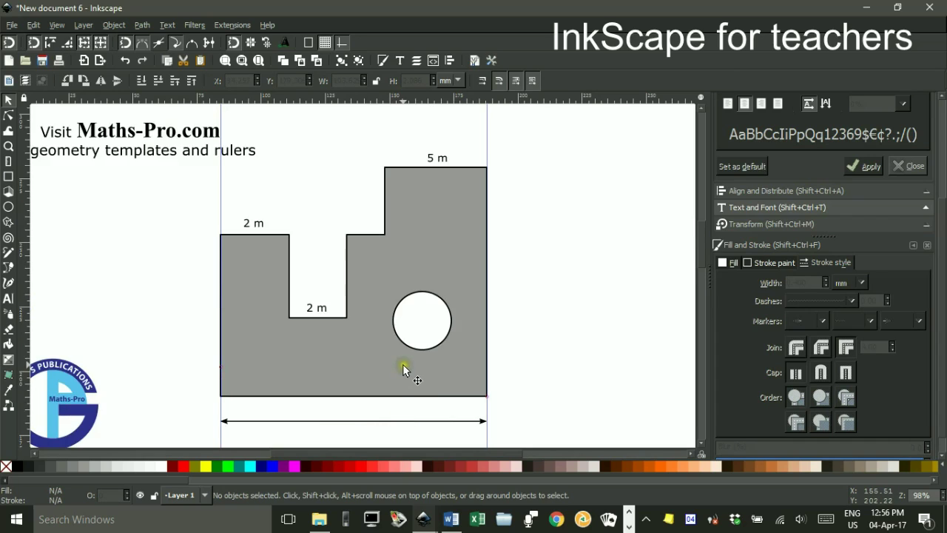
scroll(403, 369, down, 2)
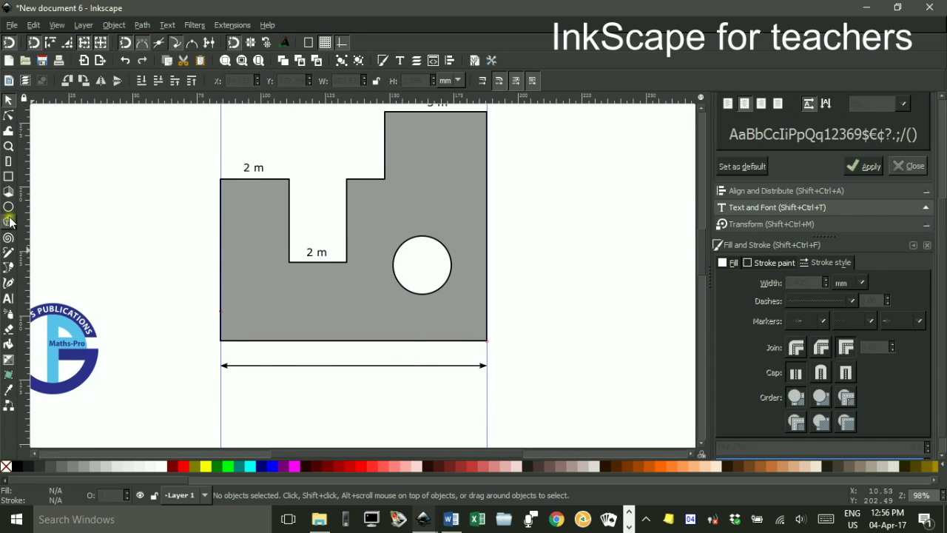
click(8, 177)
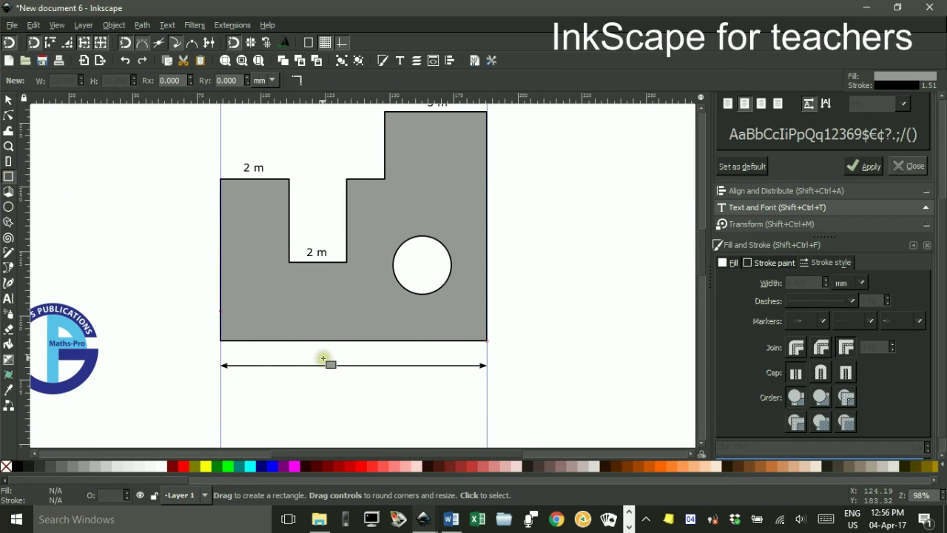
drag(329, 365, 370, 386)
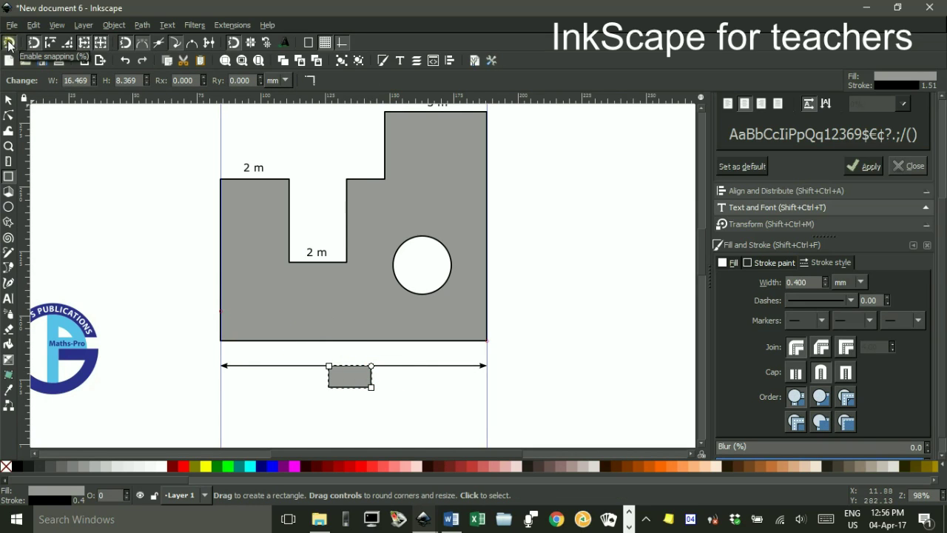
click(161, 468)
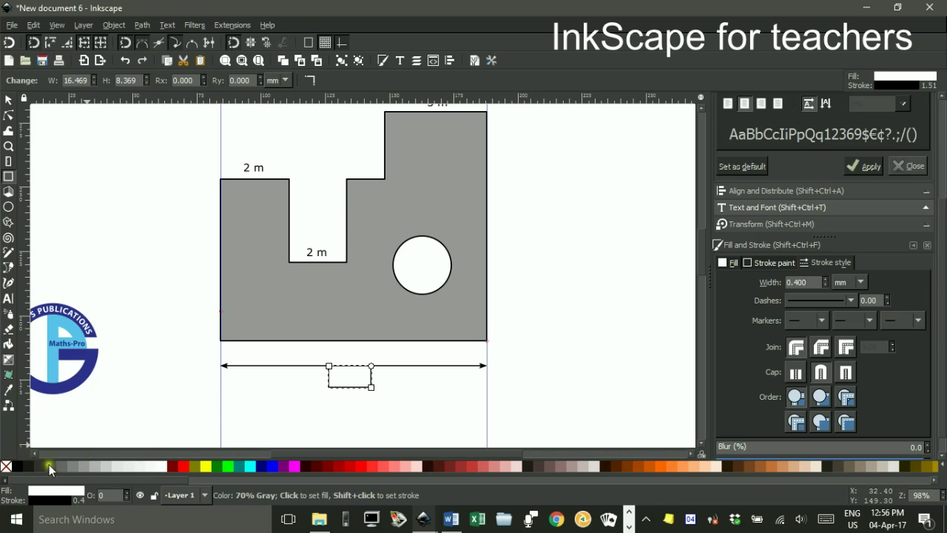
shift+click(5, 466)
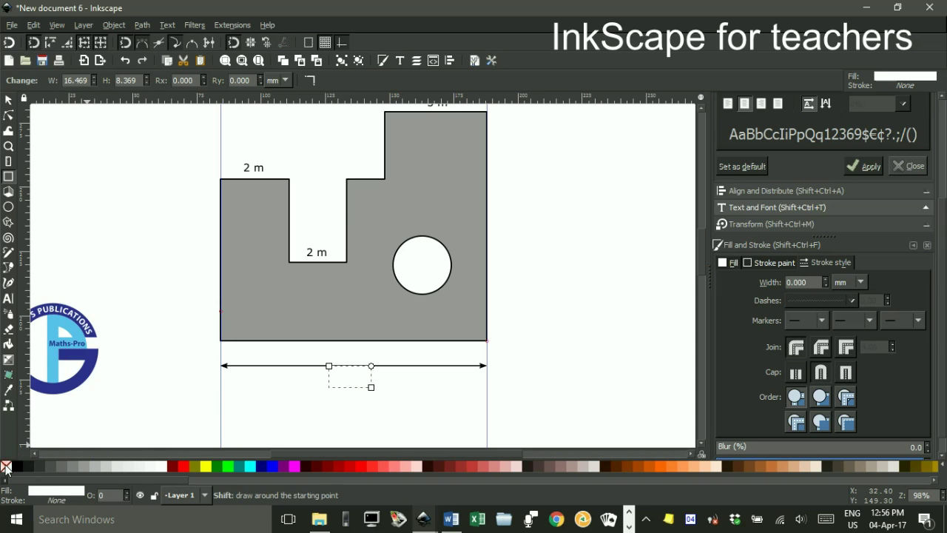
Step: Move the white rectangle onto the arrow line so the line shows a gap
click(8, 101)
click(360, 384)
click(357, 377)
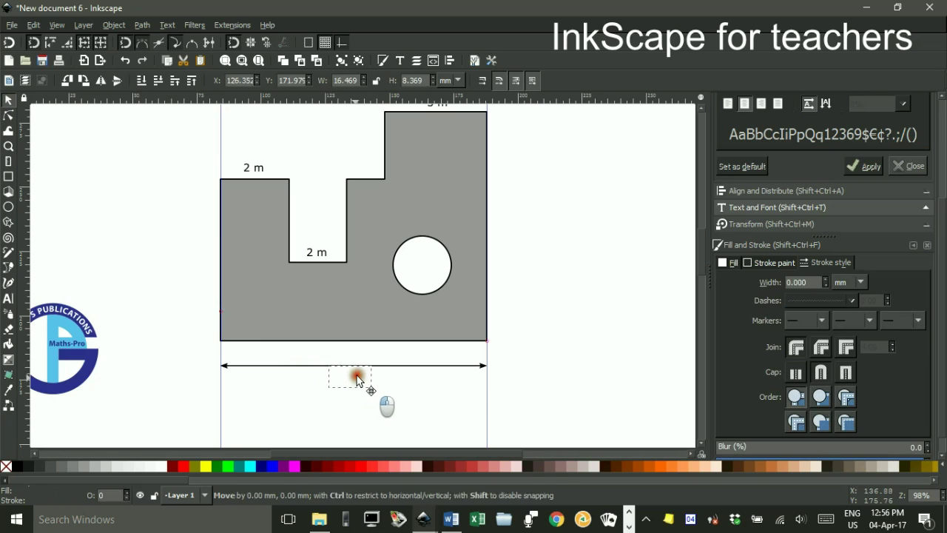
drag(356, 377, 359, 370)
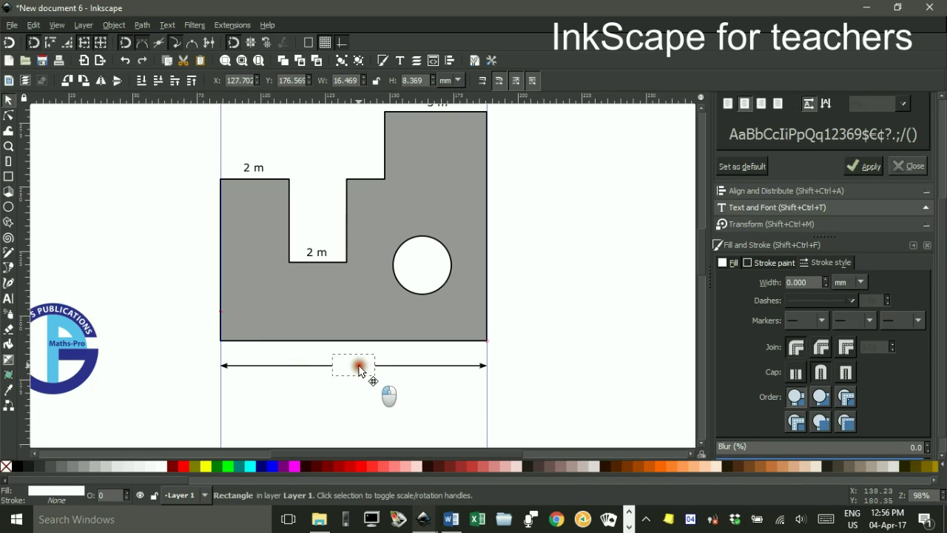
click(391, 395)
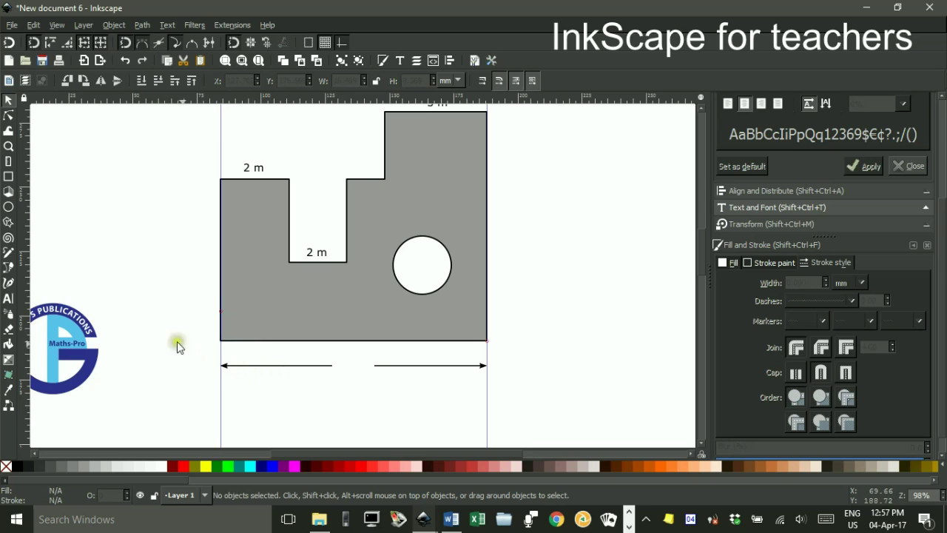
Step: Duplicate the top-left 2 m label into the arrow gap and change its text to 12 m
click(254, 166)
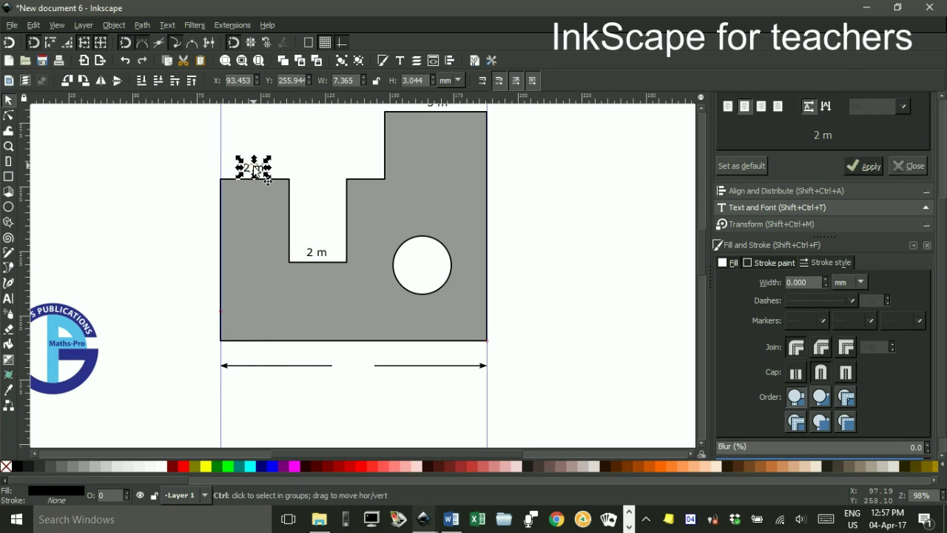
drag(266, 180, 350, 364)
click(9, 298)
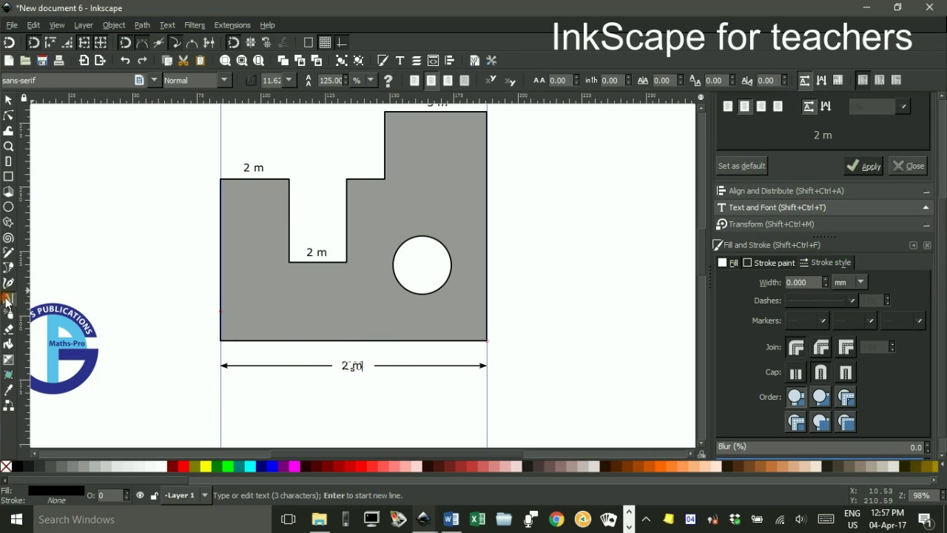
drag(344, 365, 349, 364)
text(1)
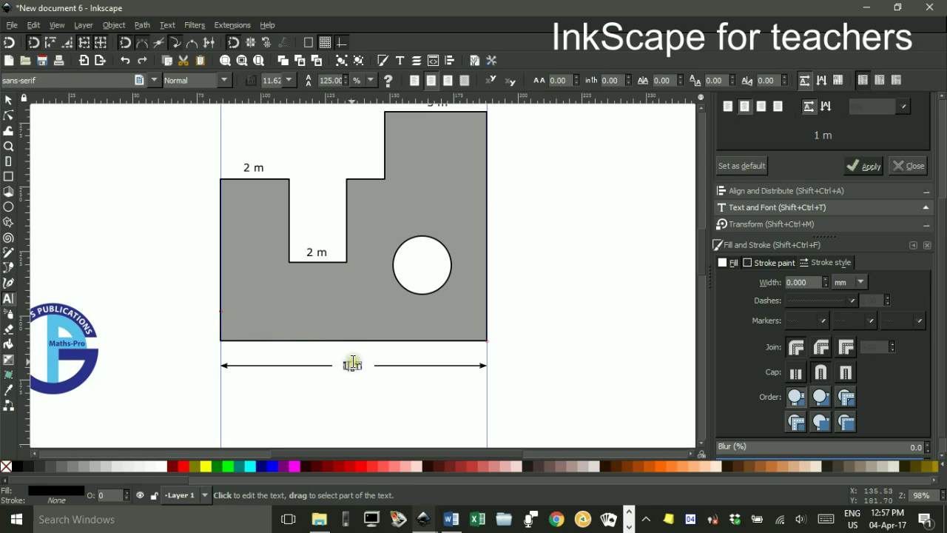
text(2)
click(8, 102)
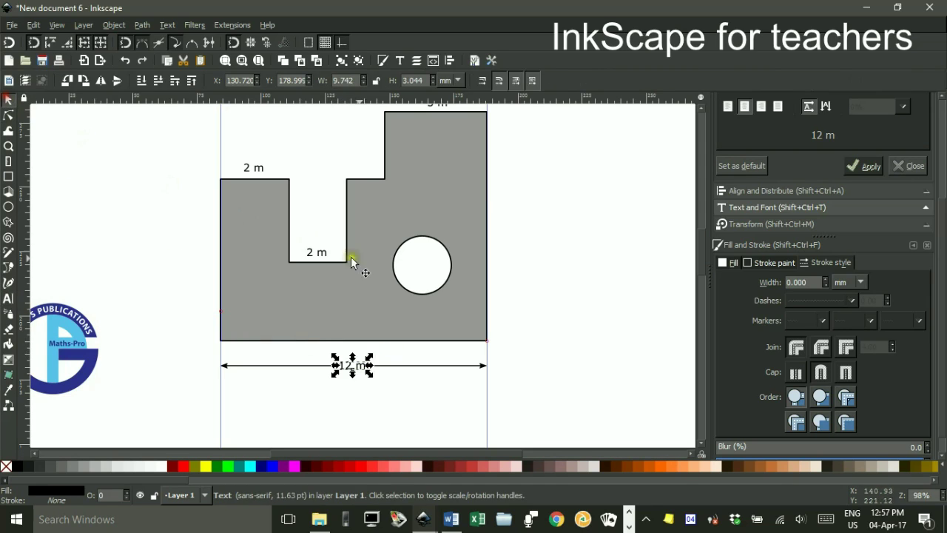
click(544, 319)
scroll(548, 322, up, 1)
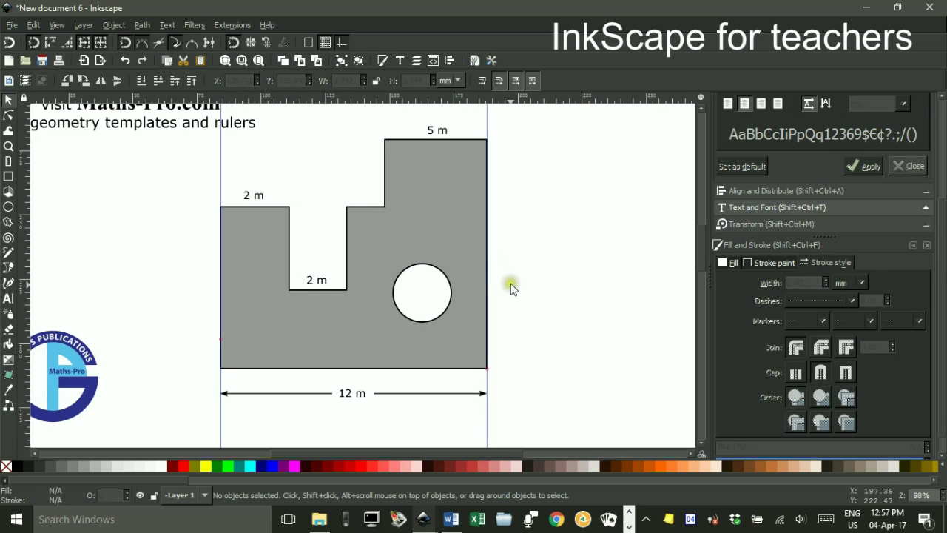
drag(473, 352, 508, 379)
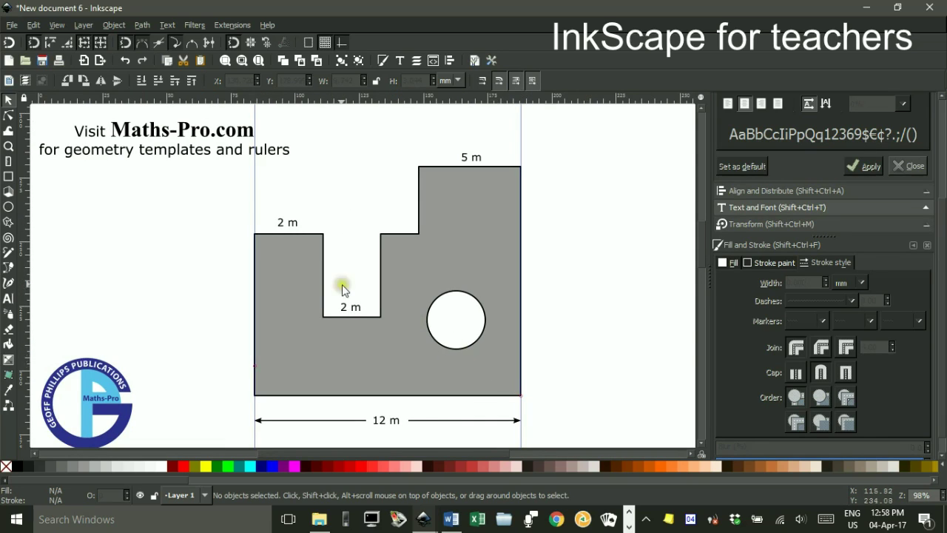
Step: Delete the vertical guideline and hide the remaining guides
double_click(253, 181)
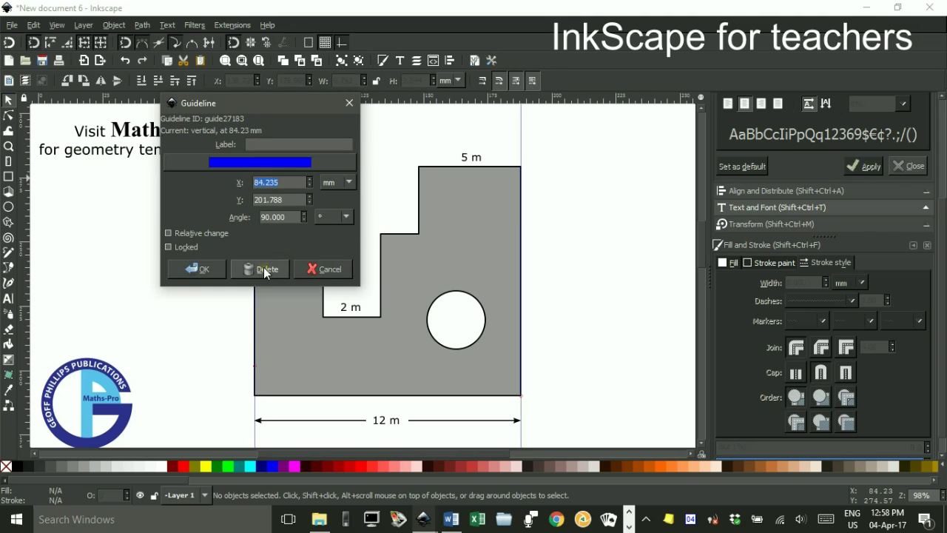
click(264, 269)
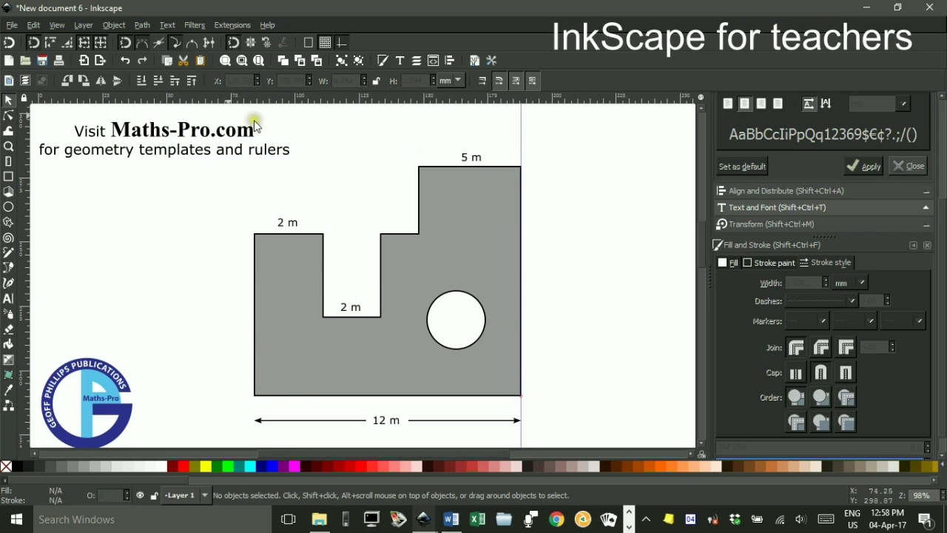
click(54, 26)
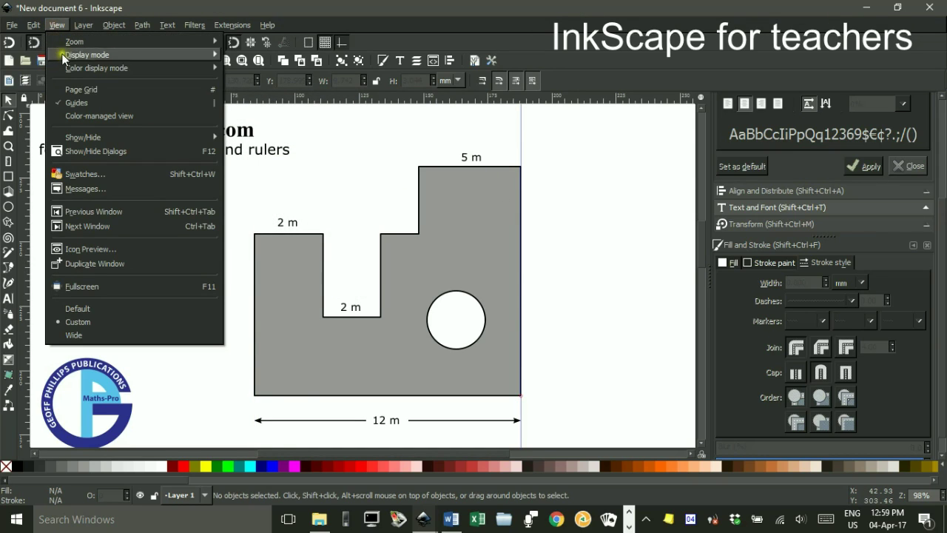
click(72, 103)
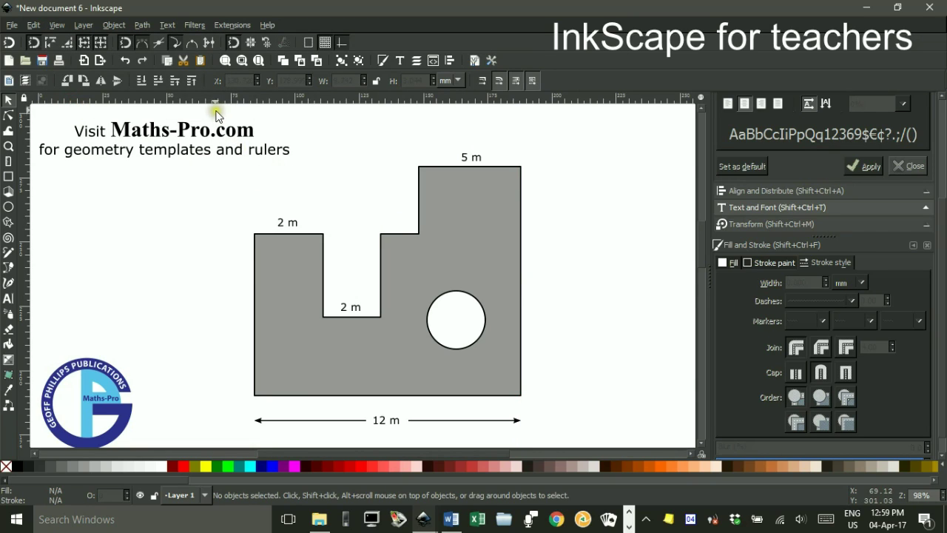
Step: Select and copy the entire labelled diagram, then switch to Word
mouse_move(218, 109)
mouse_down()
mouse_move(332, 321)
mouse_move(495, 444)
mouse_move(569, 441)
mouse_up()
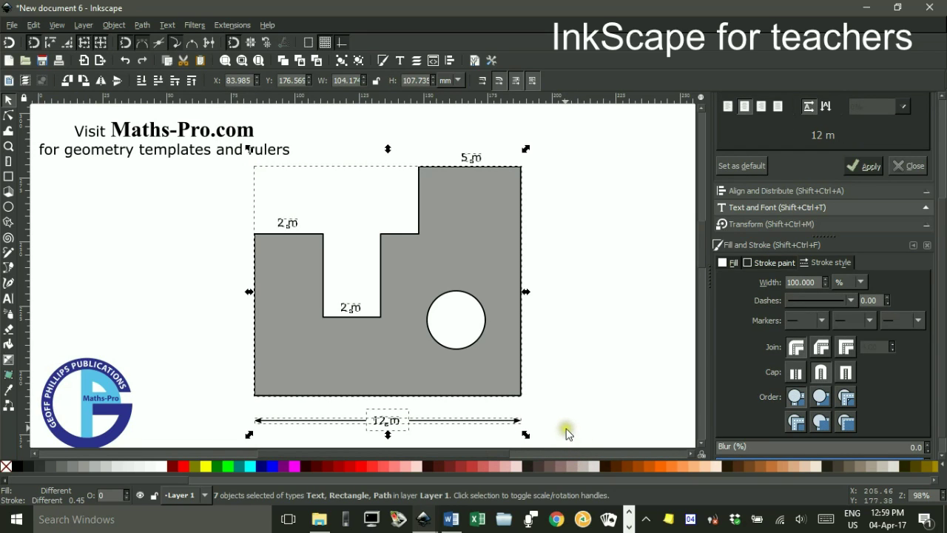
key(ctrl)
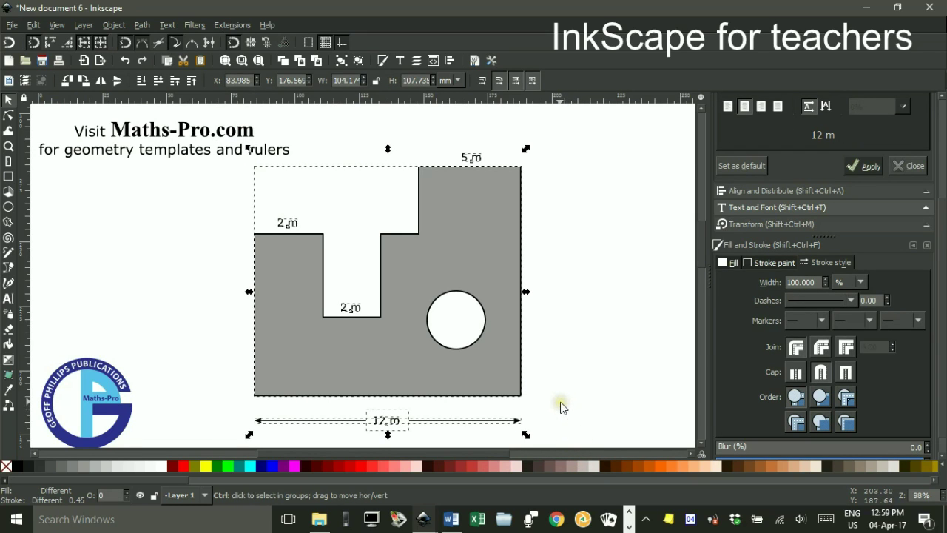
click(451, 519)
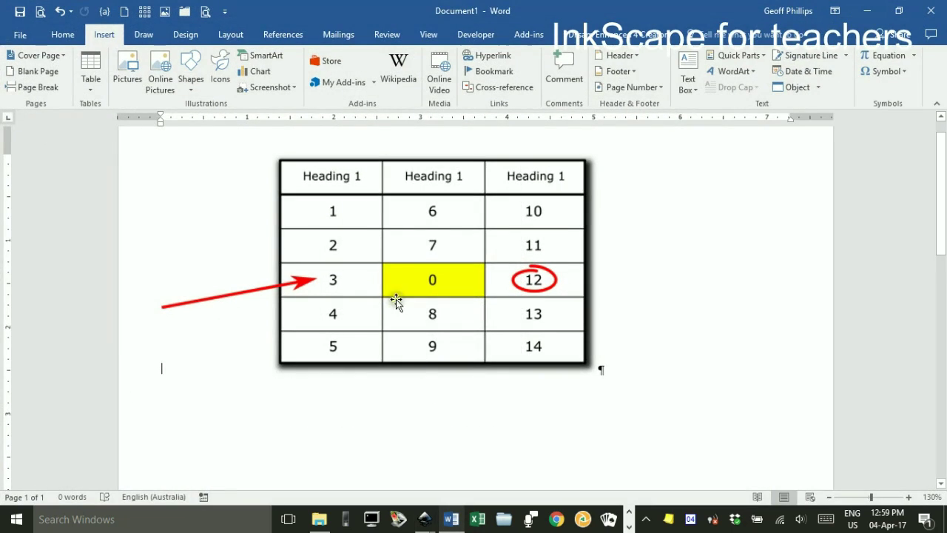
Step: Delete the table picture in Word and paste the Inkscape diagram in its place
click(361, 234)
key(Delete)
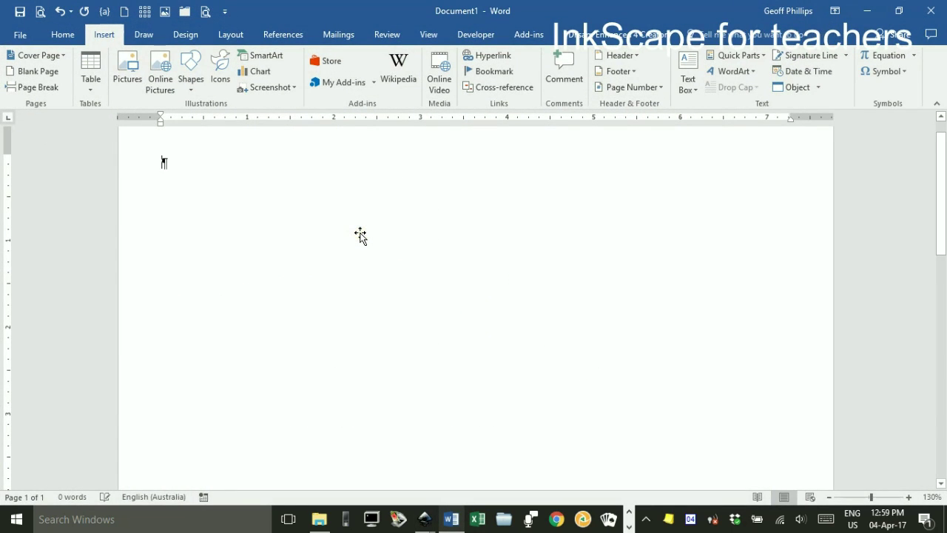
key(ctrl+v)
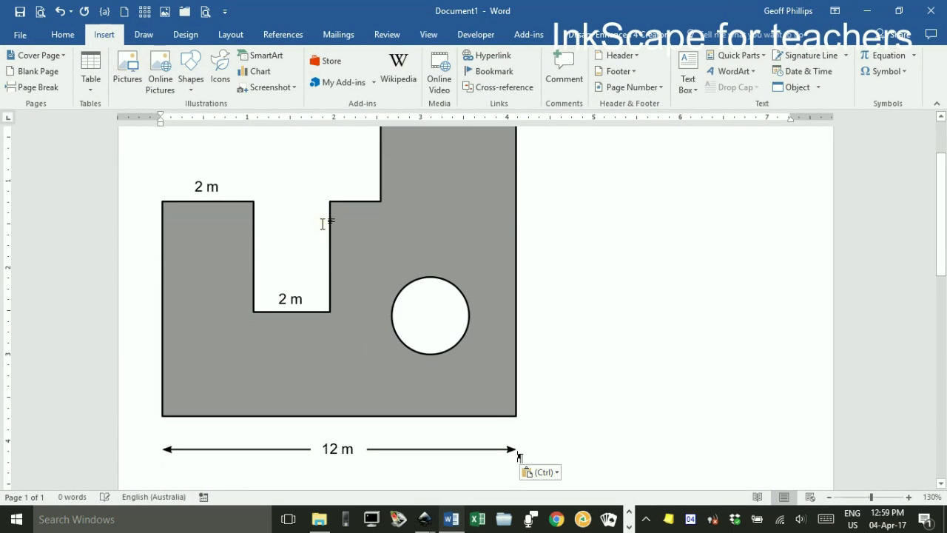
Step: Shrink the pasted diagram by dragging a corner handle inward
click(412, 259)
scroll(427, 260, up, 2)
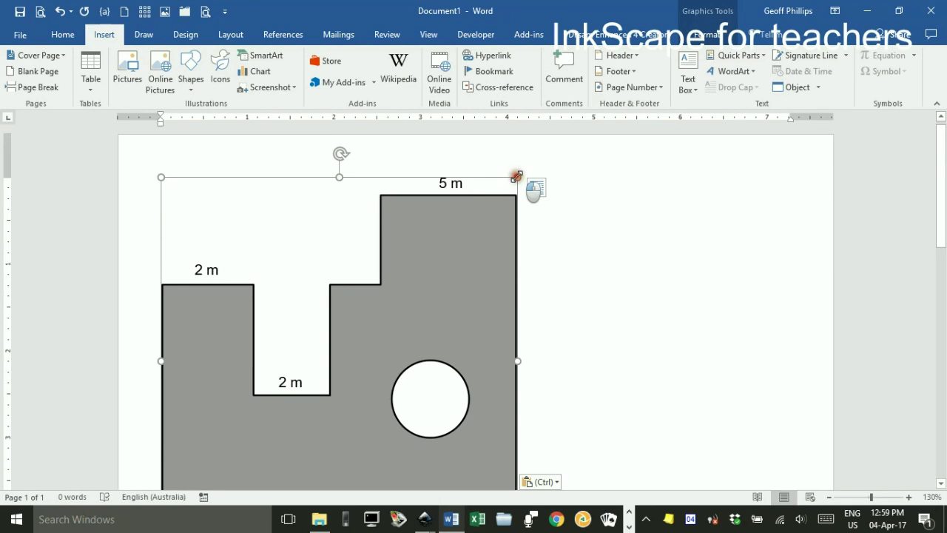
drag(516, 177, 271, 281)
click(484, 308)
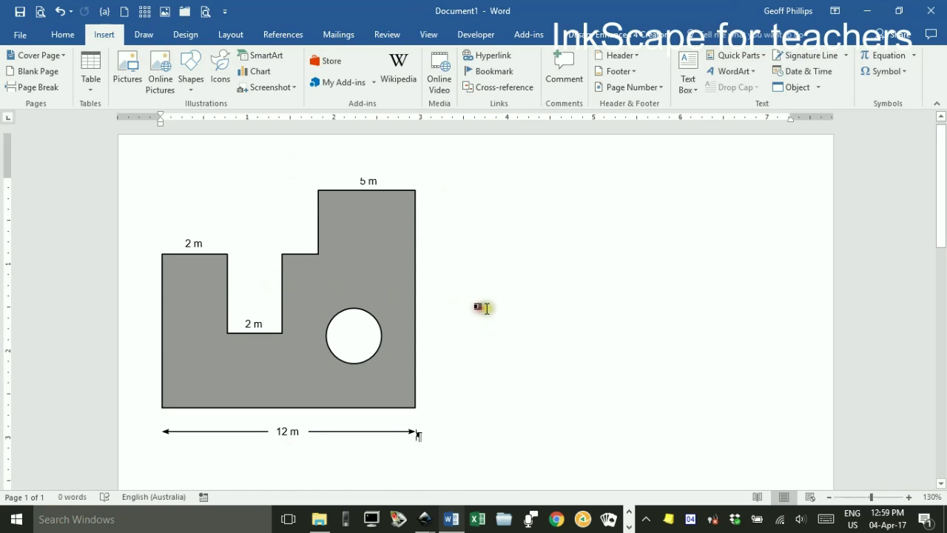